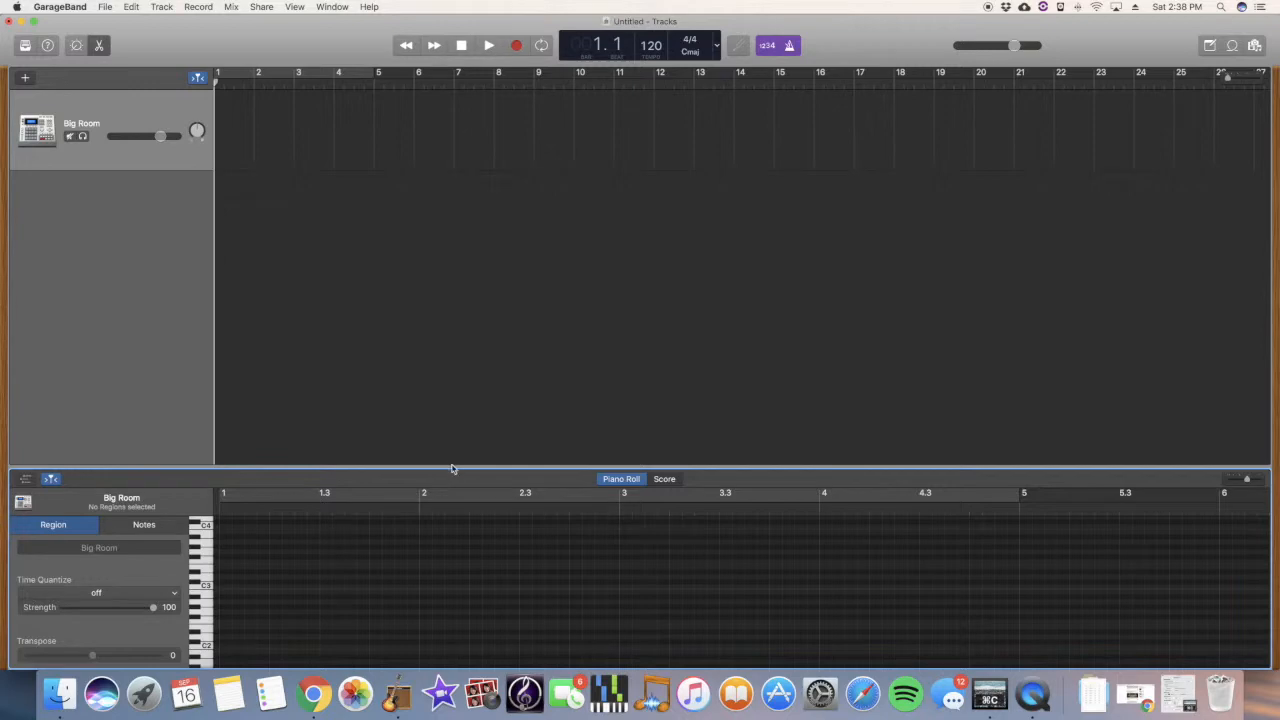
# Step: Enlarge the Piano Roll editor and audition Big Room keys in the middle range
pyautogui.moveTo(451, 467); pyautogui.dragTo(432, 216)
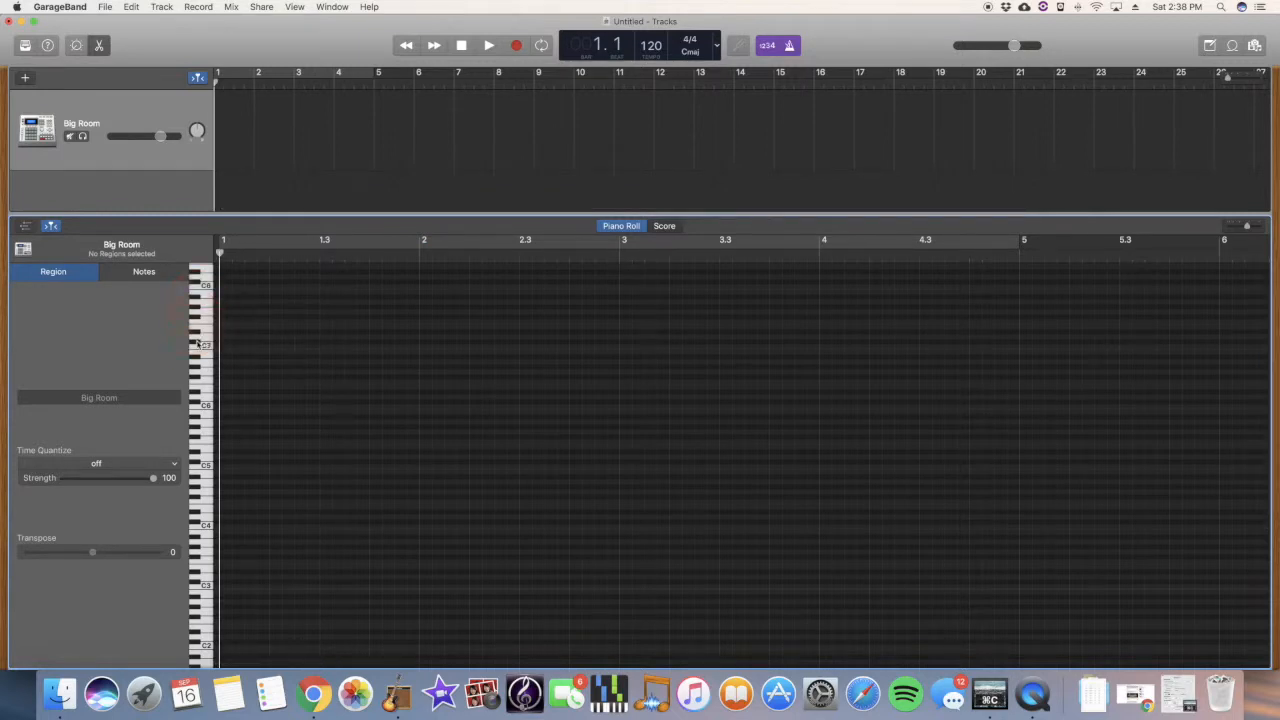
pyautogui.moveTo(207, 400); pyautogui.dragTo(203, 600)
pyautogui.click(203, 625)
pyautogui.click(203, 600)
pyautogui.click(206, 568)
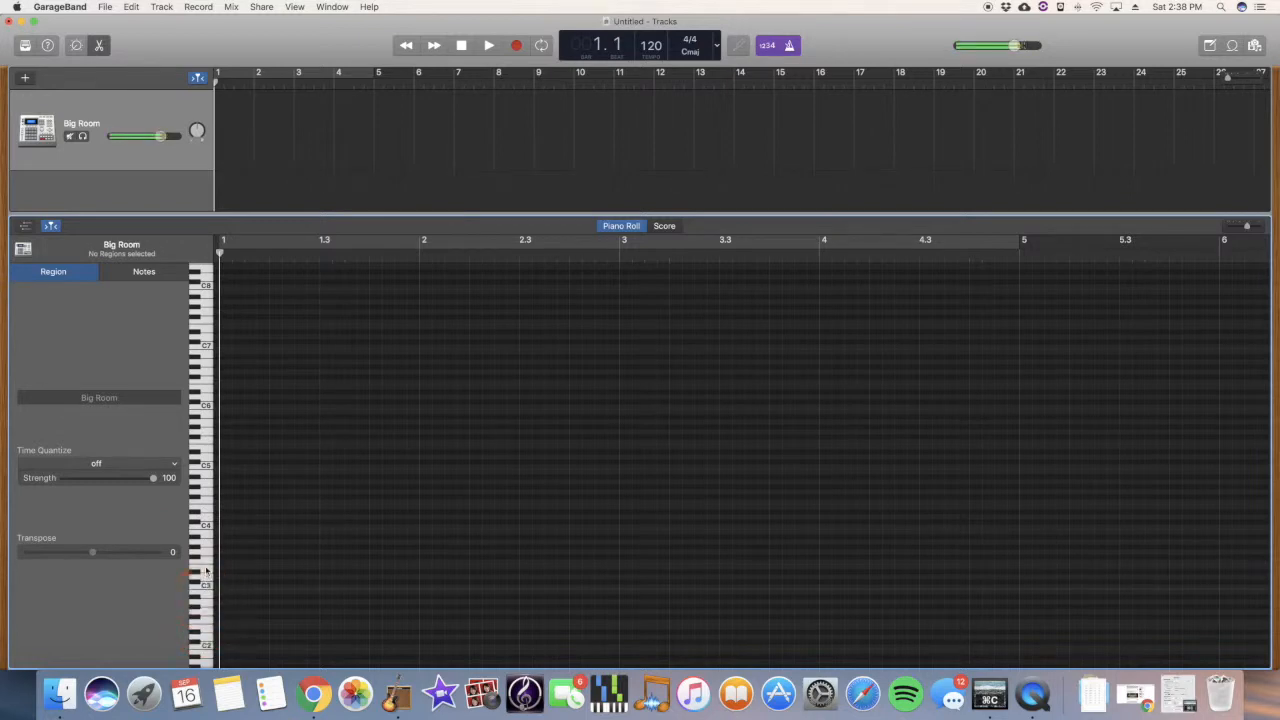
pyautogui.click(207, 546)
pyautogui.click(208, 615)
pyautogui.click(205, 641)
pyautogui.click(207, 541)
pyautogui.click(208, 520)
# Step: Audition the lowest and highest keys, then the lower octaves from C2 down to C0
pyautogui.click(206, 660)
pyautogui.click(207, 655)
pyautogui.click(208, 621)
pyautogui.click(211, 445)
pyautogui.click(214, 349)
pyautogui.click(210, 270)
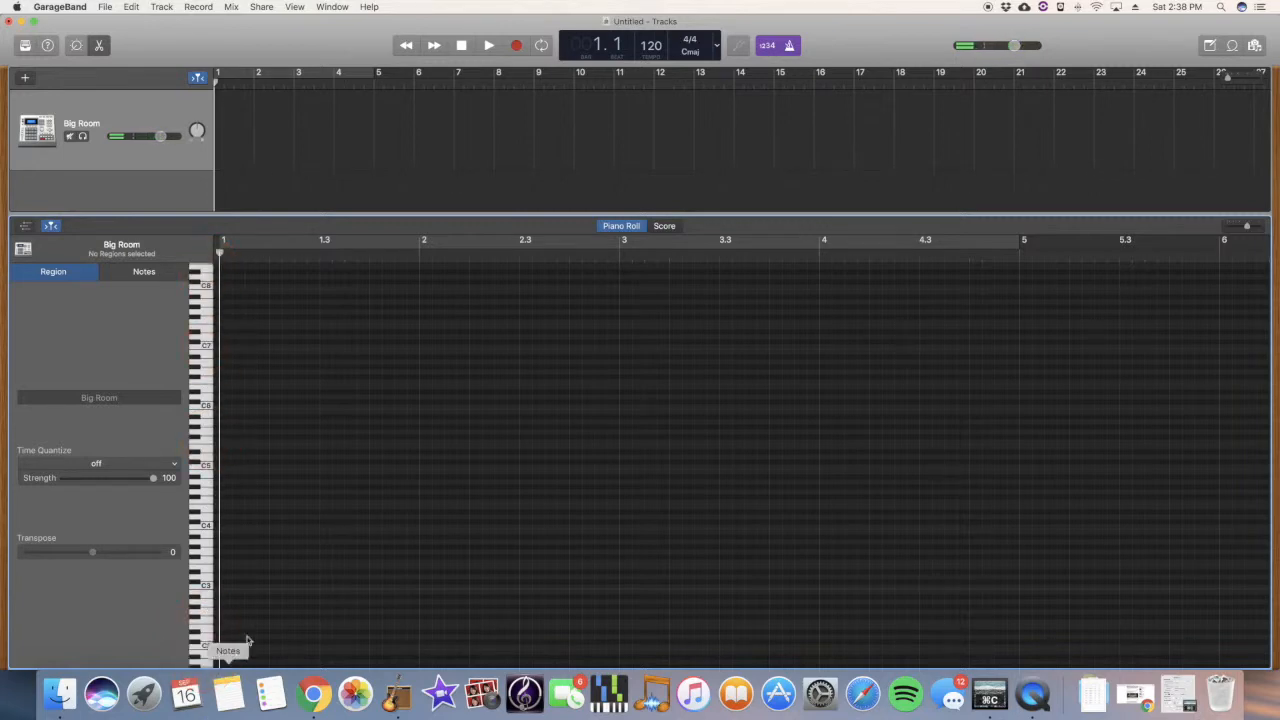
pyautogui.scroll(-5, 309, 491)
pyautogui.click(201, 517)
pyautogui.moveTo(201, 517); pyautogui.dragTo(200, 593)
pyautogui.click(213, 402)
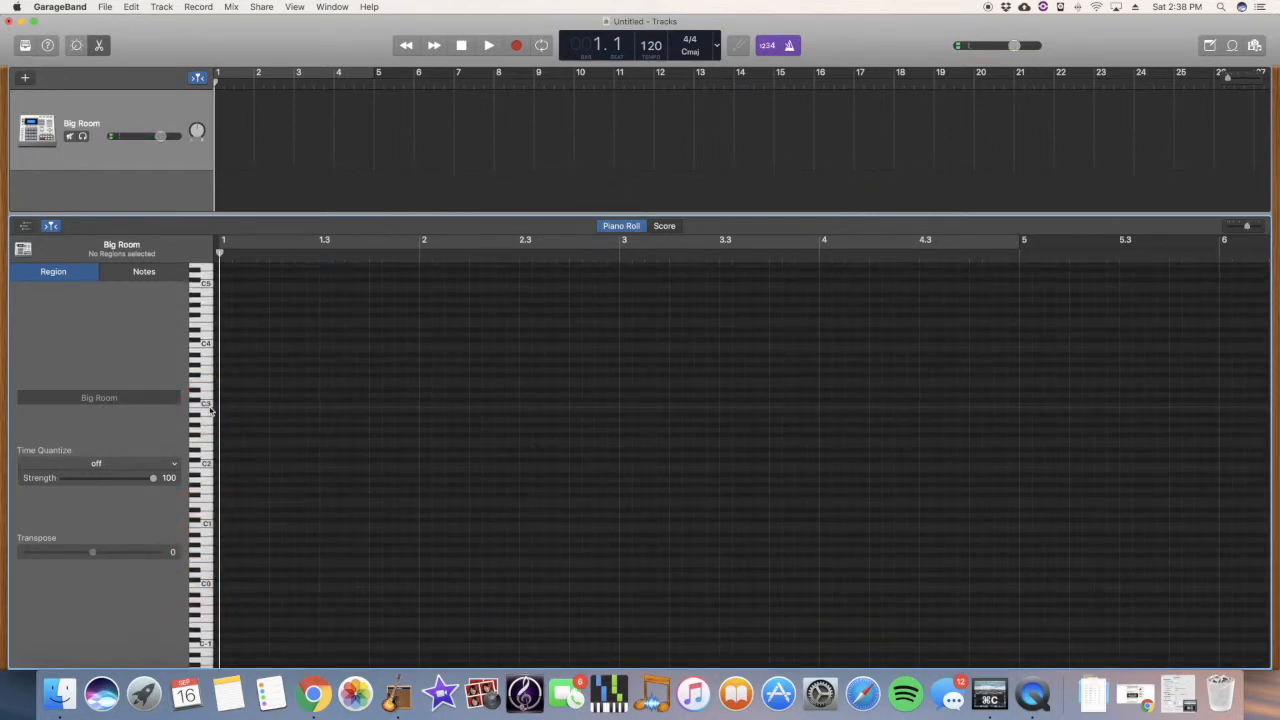
# Step: Audition the drum sounds from C1 upward
pyautogui.scroll(5, 211, 410)
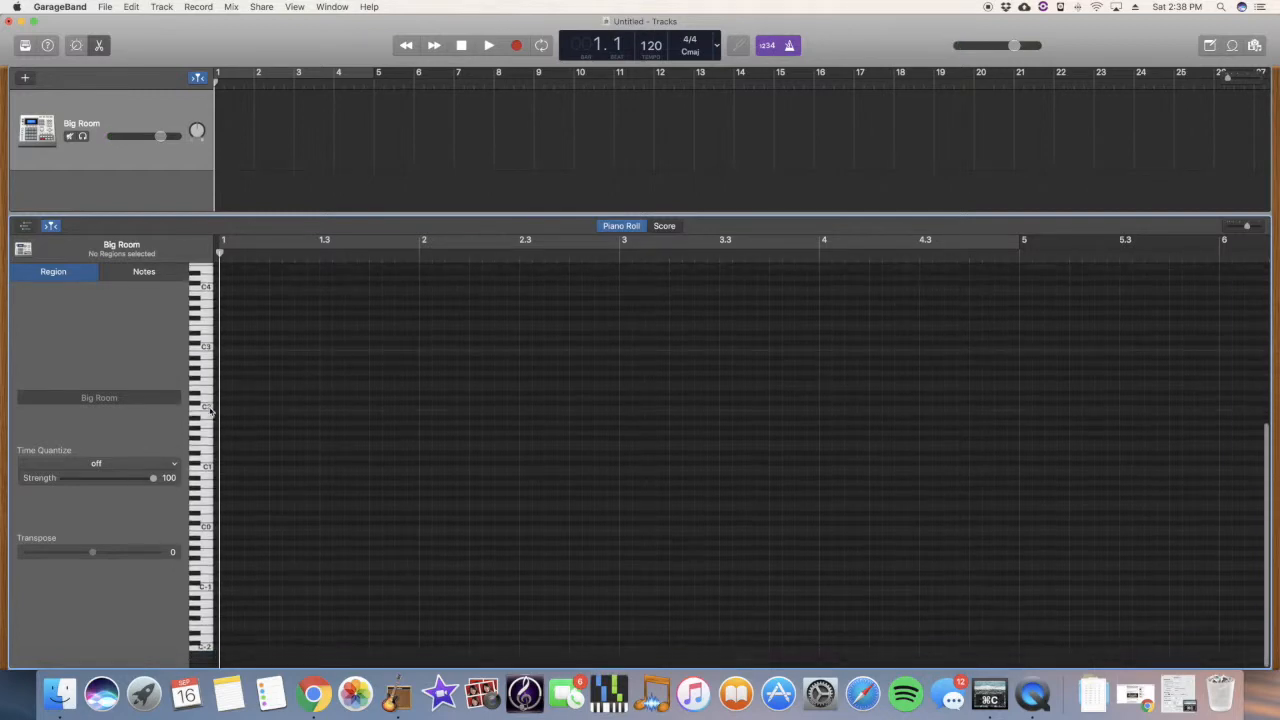
pyautogui.scroll(-6, 211, 410)
pyautogui.click(200, 480)
pyautogui.click(206, 542)
pyautogui.click(206, 537)
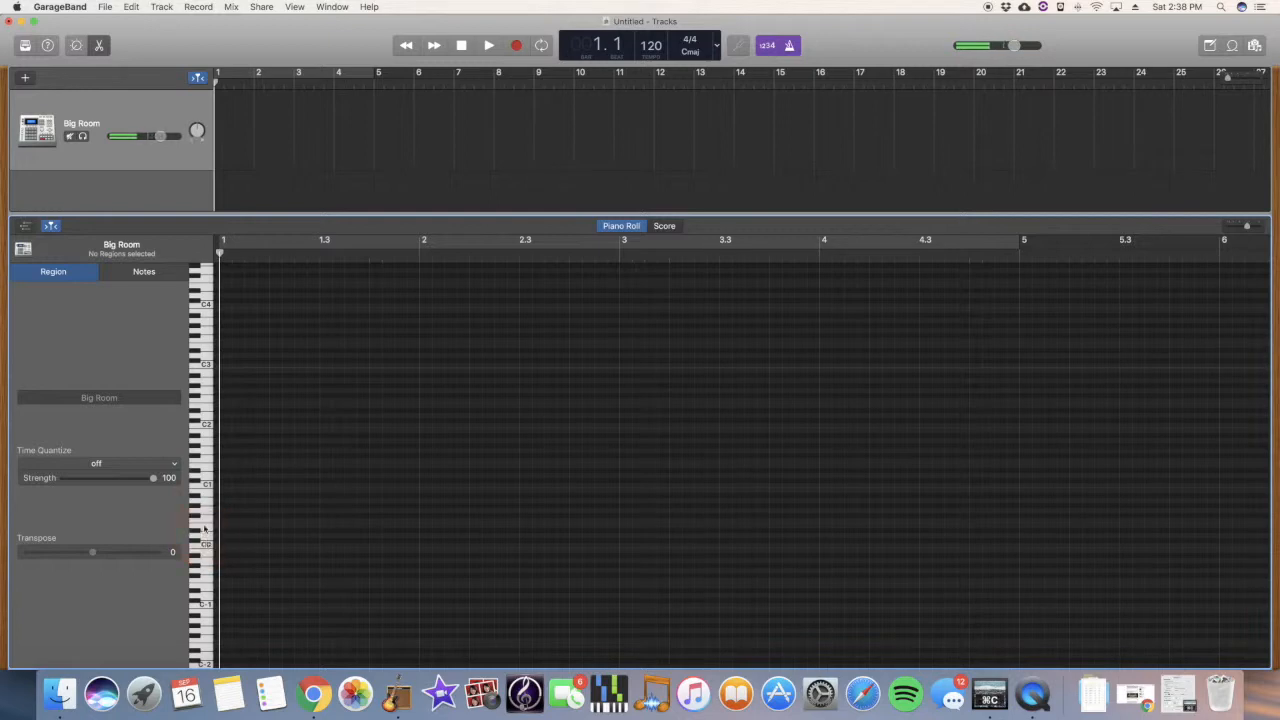
pyautogui.click(206, 526)
pyautogui.click(207, 513)
pyautogui.click(206, 498)
pyautogui.click(206, 487)
# Step: Audition the drum sounds going downward from C4 to near C3
pyautogui.click(205, 304)
pyautogui.click(205, 304)
pyautogui.click(206, 319)
pyautogui.click(206, 328)
pyautogui.click(205, 337)
pyautogui.click(208, 363)
# Step: Place a first note near C0 to create the region and test stretching it
pyautogui.keyDown('super'); pyautogui.click(225, 548); pyautogui.keyUp('super')
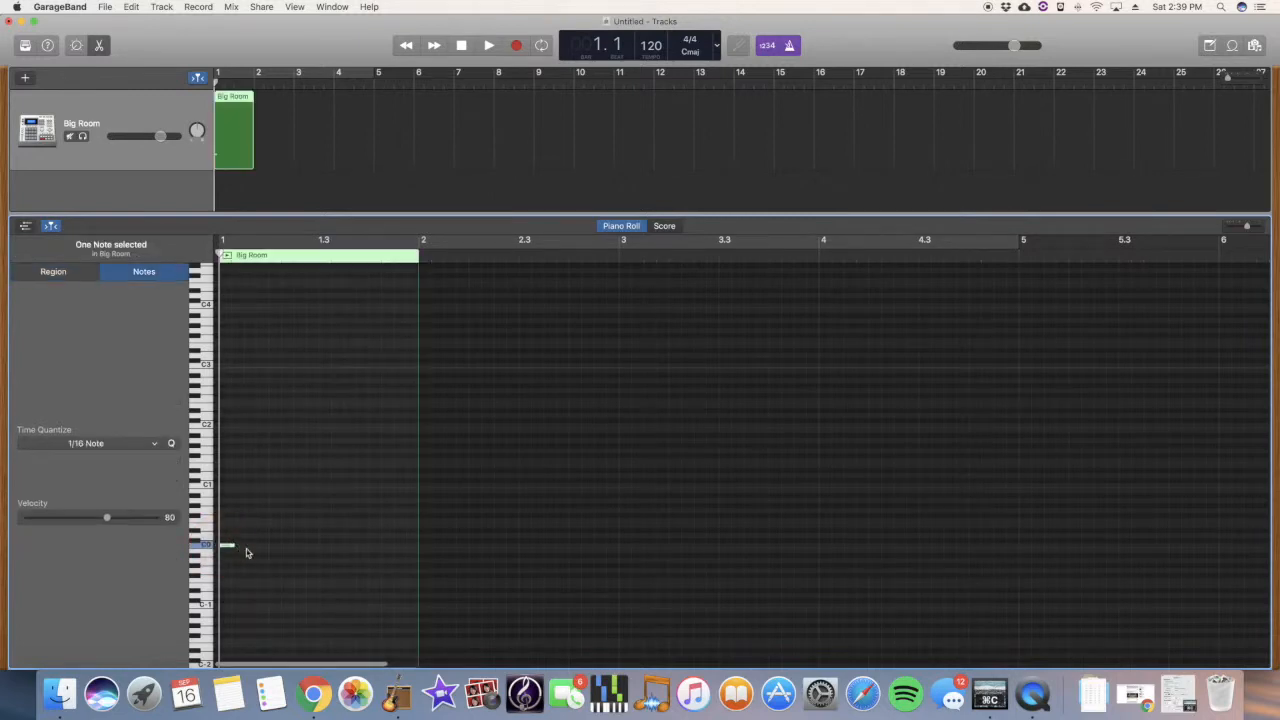
pyautogui.moveTo(231, 545)
pyautogui.mouseDown()
pyautogui.moveTo(306, 544)
pyautogui.moveTo(236, 550)
pyautogui.mouseUp()
pyautogui.click(226, 545)
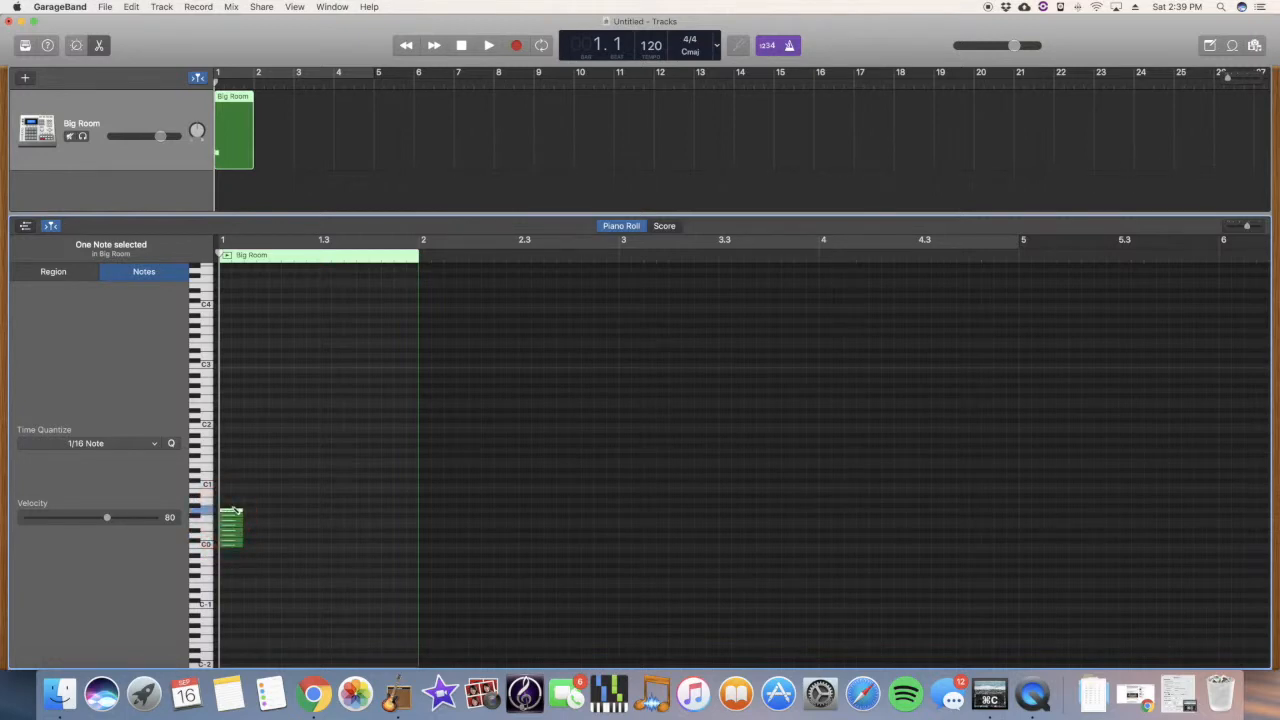
# Step: Draw the M's top edge and stacked right stroke
pyautogui.keyDown('super'); pyautogui.click(262, 486); pyautogui.keyUp('super')
pyautogui.keyDown('super'); pyautogui.click(290, 486); pyautogui.keyUp('super')
pyautogui.keyDown('super'); pyautogui.click(322, 484); pyautogui.keyUp('super')
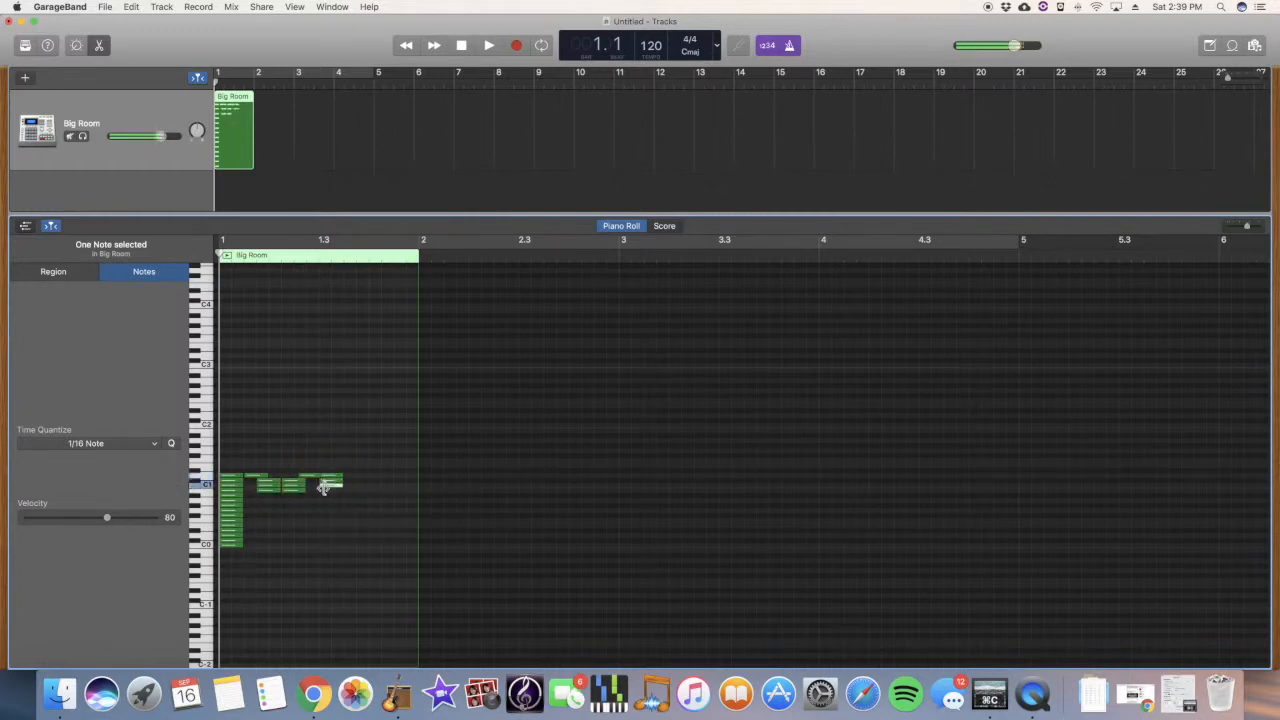
pyautogui.keyDown('super'); pyautogui.click(325, 511); pyautogui.keyUp('super')
pyautogui.keyDown('super'); pyautogui.click(324, 525); pyautogui.keyUp('super')
pyautogui.keyDown('super'); pyautogui.click(323, 540); pyautogui.keyUp('super')
pyautogui.keyDown('super'); pyautogui.click(323, 545); pyautogui.keyUp('super')
pyautogui.keyDown('super'); pyautogui.click(359, 476); pyautogui.keyUp('super')
pyautogui.moveTo(380, 476)
pyautogui.mouseDown()
pyautogui.moveTo(368, 476)
pyautogui.moveTo(398, 477)
pyautogui.mouseUp()
# Step: Draw the R with its left column, top bar, bowl, middle bar and leg
pyautogui.keyDown('super'); pyautogui.click(360, 481); pyautogui.keyUp('super')
pyautogui.keyDown('super'); pyautogui.click(360, 495); pyautogui.keyUp('super')
pyautogui.keyDown('super'); pyautogui.click(361, 535); pyautogui.keyUp('super')
pyautogui.keyDown('super'); pyautogui.click(360, 540); pyautogui.keyUp('super')
pyautogui.keyDown('super'); pyautogui.click(358, 545); pyautogui.keyUp('super')
pyautogui.keyDown('super'); pyautogui.click(369, 476); pyautogui.keyUp('super')
pyautogui.keyDown('super'); pyautogui.click(394, 481); pyautogui.keyUp('super')
pyautogui.keyDown('super'); pyautogui.click(395, 486); pyautogui.keyUp('super')
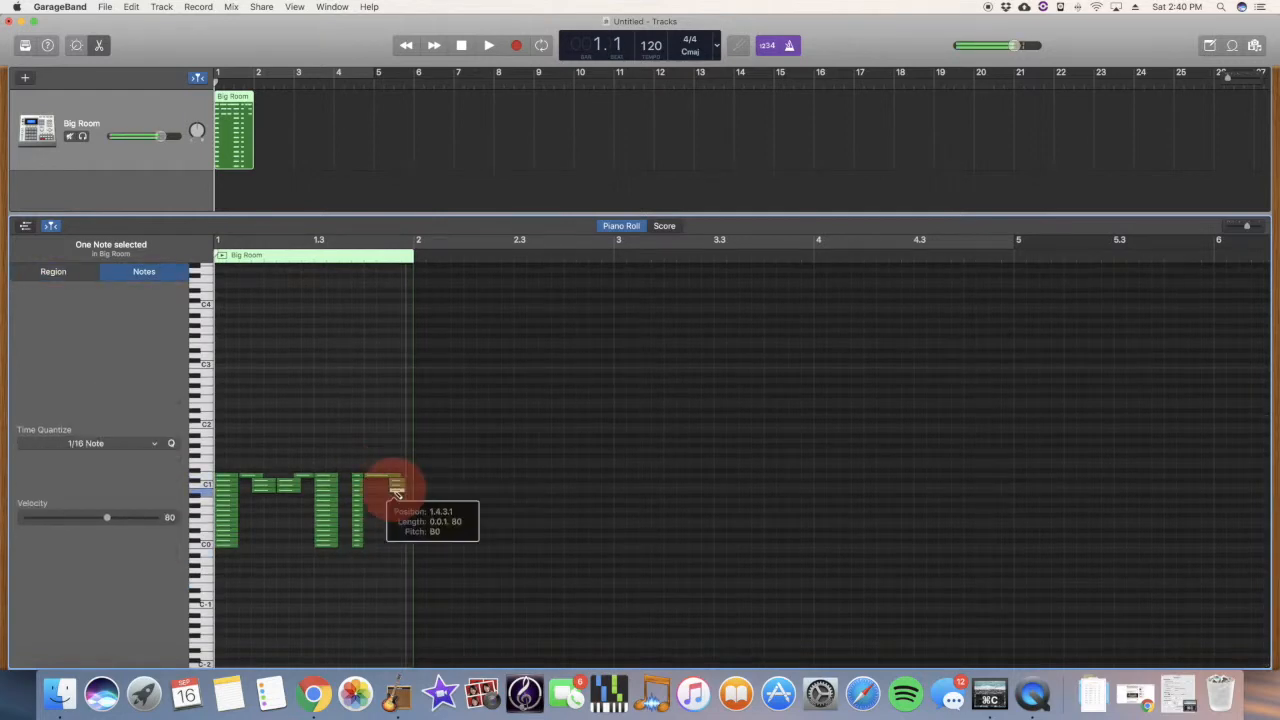
pyautogui.keyDown('super'); pyautogui.click(384, 506); pyautogui.keyUp('super')
pyautogui.keyDown('super'); pyautogui.click(395, 521); pyautogui.keyUp('super')
pyautogui.keyDown('super'); pyautogui.click(395, 535); pyautogui.keyUp('super')
# Step: Add the period block after the R
pyautogui.keyDown('super'); pyautogui.click(396, 545); pyautogui.keyUp('super')
pyautogui.keyDown('super'); pyautogui.click(420, 545); pyautogui.keyUp('super')
pyautogui.keyDown('super'); pyautogui.click(433, 545); pyautogui.keyUp('super')
# Step: Draw the F's stem down to C0 with its top and middle bars
pyautogui.keyDown('super'); pyautogui.click(458, 476); pyautogui.keyUp('super')
pyautogui.keyDown('super'); pyautogui.click(459, 482); pyautogui.keyUp('super')
pyautogui.keyDown('super'); pyautogui.click(460, 491); pyautogui.keyUp('super')
pyautogui.keyDown('super'); pyautogui.click(460, 506); pyautogui.keyUp('super')
pyautogui.keyDown('super'); pyautogui.click(461, 525); pyautogui.keyUp('super')
pyautogui.keyDown('super'); pyautogui.click(460, 535); pyautogui.keyUp('super')
pyautogui.keyDown('super'); pyautogui.click(459, 540); pyautogui.keyUp('super')
pyautogui.keyDown('super'); pyautogui.click(459, 545); pyautogui.keyUp('super')
pyautogui.keyDown('super'); pyautogui.click(471, 476); pyautogui.keyUp('super')
pyautogui.moveTo(478, 476); pyautogui.dragTo(516, 476)
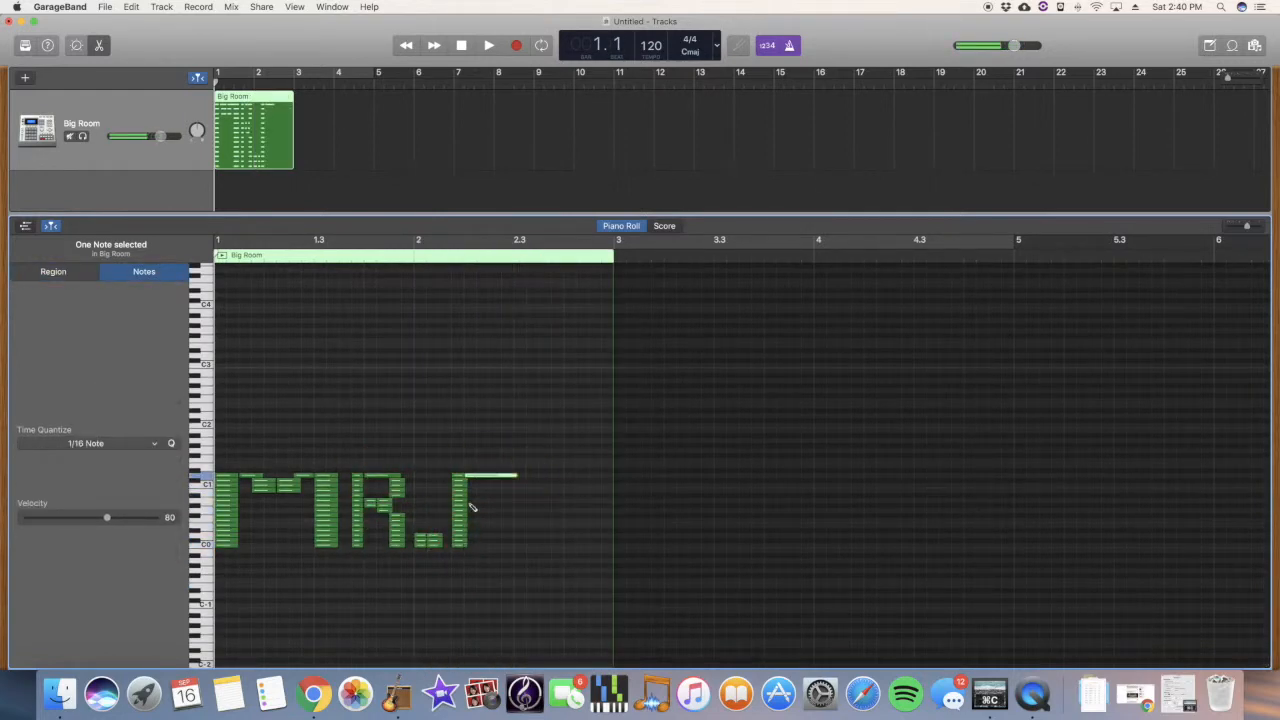
# Step: Draw the second R's left column, bowl and leg
pyautogui.keyDown('super'); pyautogui.click(532, 481); pyautogui.keyUp('super')
pyautogui.keyDown('super'); pyautogui.click(532, 506); pyautogui.keyUp('super')
pyautogui.keyDown('super'); pyautogui.click(532, 525); pyautogui.keyUp('super')
pyautogui.keyDown('super'); pyautogui.click(532, 545); pyautogui.keyUp('super')
pyautogui.keyDown('super'); pyautogui.click(582, 481); pyautogui.keyUp('super')
pyautogui.keyDown('super'); pyautogui.click(570, 499); pyautogui.keyUp('super')
pyautogui.keyDown('super'); pyautogui.click(557, 506); pyautogui.keyUp('super')
pyautogui.keyDown('super'); pyautogui.click(546, 506); pyautogui.keyUp('super')
pyautogui.keyDown('super'); pyautogui.click(570, 511); pyautogui.keyUp('super')
pyautogui.keyDown('super'); pyautogui.click(582, 521); pyautogui.keyUp('super')
# Step: Draw the I with a stretched top bar, stem and bottom bar
pyautogui.keyDown('super'); pyautogui.click(582, 545); pyautogui.keyUp('super')
pyautogui.keyDown('super'); pyautogui.click(607, 476); pyautogui.keyUp('super')
pyautogui.moveTo(610, 476)
pyautogui.mouseDown()
pyautogui.moveTo(682, 476)
pyautogui.moveTo(658, 481)
pyautogui.mouseUp()
pyautogui.keyDown('super'); pyautogui.click(643, 482); pyautogui.keyUp('super')
pyautogui.keyDown('super'); pyautogui.click(645, 486); pyautogui.keyUp('super')
pyautogui.keyDown('super'); pyautogui.click(647, 526); pyautogui.keyUp('super')
pyautogui.keyDown('super'); pyautogui.click(608, 545); pyautogui.keyUp('super')
pyautogui.moveTo(616, 545); pyautogui.dragTo(688, 545)
# Step: Draw and stretch the E's top bar and second-row note
pyautogui.keyDown('super'); pyautogui.click(707, 476); pyautogui.keyUp('super')
pyautogui.moveTo(716, 476)
pyautogui.mouseDown()
pyautogui.moveTo(828, 477)
pyautogui.moveTo(781, 476)
pyautogui.mouseUp()
pyautogui.keyDown('super'); pyautogui.click(707, 481); pyautogui.keyUp('super')
pyautogui.moveTo(716, 481)
pyautogui.mouseDown()
pyautogui.moveTo(778, 482)
pyautogui.moveTo(735, 482)
pyautogui.mouseUp()
# Step: Build the E's left column and lengthen its lower bars
pyautogui.keyDown('super'); pyautogui.click(707, 486); pyautogui.keyUp('super')
pyautogui.keyDown('super'); pyautogui.click(707, 491); pyautogui.keyUp('super')
pyautogui.keyDown('super'); pyautogui.click(707, 496); pyautogui.keyUp('super')
pyautogui.keyDown('super'); pyautogui.click(707, 501); pyautogui.keyUp('super')
pyautogui.keyDown('super'); pyautogui.click(707, 506); pyautogui.keyUp('super')
pyautogui.keyDown('super'); pyautogui.click(707, 521); pyautogui.keyUp('super')
pyautogui.keyDown('super'); pyautogui.click(707, 526); pyautogui.keyUp('super')
pyautogui.keyDown('super'); pyautogui.click(707, 531); pyautogui.keyUp('super')
pyautogui.keyDown('super'); pyautogui.click(707, 536); pyautogui.keyUp('super')
pyautogui.keyDown('super'); pyautogui.click(707, 541); pyautogui.keyUp('super')
pyautogui.keyDown('super'); pyautogui.click(707, 546); pyautogui.keyUp('super')
pyautogui.moveTo(733, 545); pyautogui.dragTo(785, 545)
# Step: Stack notes into the L's vertical stroke and base
pyautogui.keyDown('super'); pyautogui.click(795, 481); pyautogui.keyUp('super')
pyautogui.keyDown('super'); pyautogui.click(795, 486); pyautogui.keyUp('super')
pyautogui.keyDown('super'); pyautogui.click(795, 491); pyautogui.keyUp('super')
pyautogui.keyDown('super'); pyautogui.click(795, 496); pyautogui.keyUp('super')
pyautogui.keyDown('super'); pyautogui.click(795, 501); pyautogui.keyUp('super')
pyautogui.keyDown('super'); pyautogui.click(795, 506); pyautogui.keyUp('super')
pyautogui.keyDown('super'); pyautogui.click(795, 511); pyautogui.keyUp('super')
pyautogui.keyDown('super'); pyautogui.click(796, 546); pyautogui.keyUp('super')
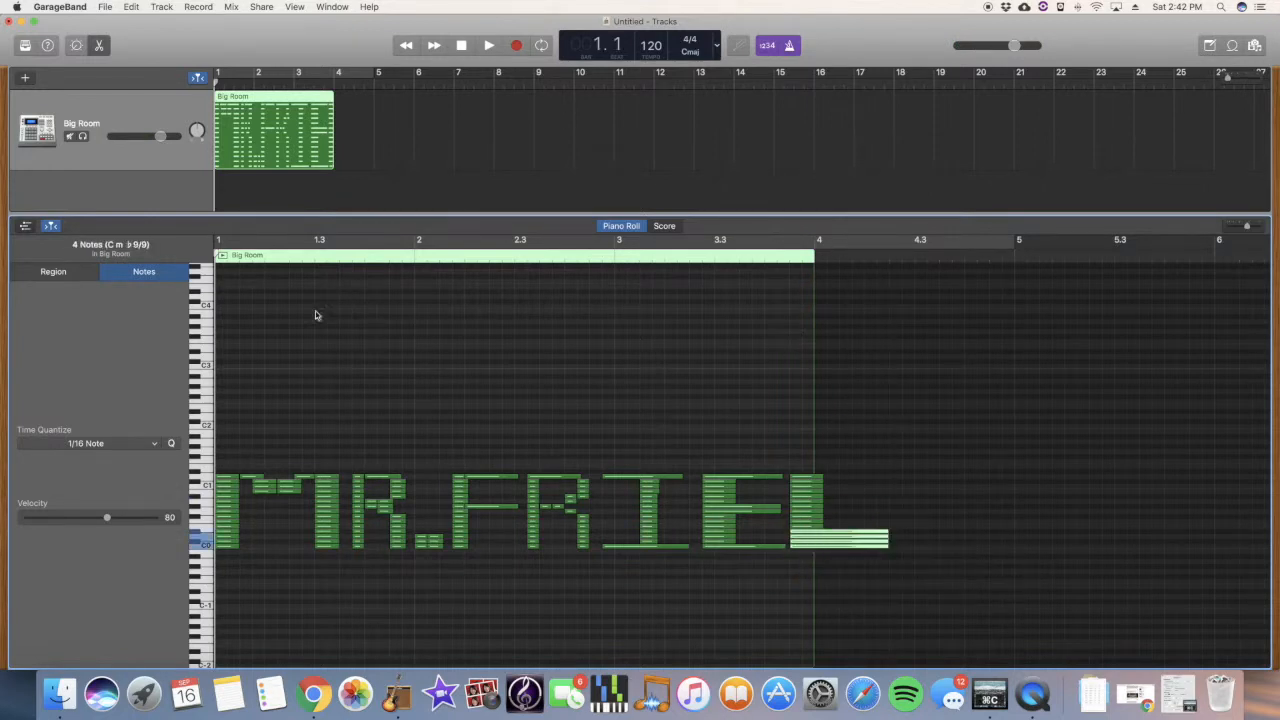
# Step: Loop-play the region, stop it, then select all MR.FRIEL notes and drag them higher
pyautogui.click(224, 257)
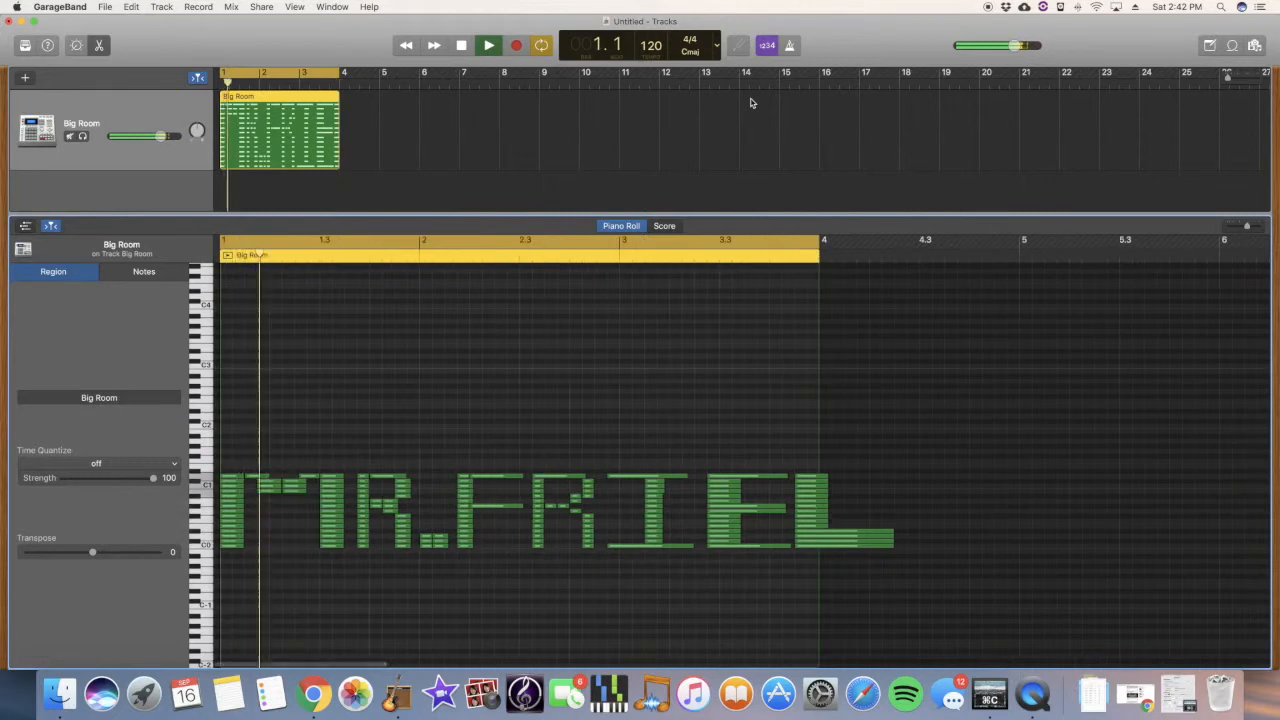
pyautogui.press('c')
pyautogui.press('space')
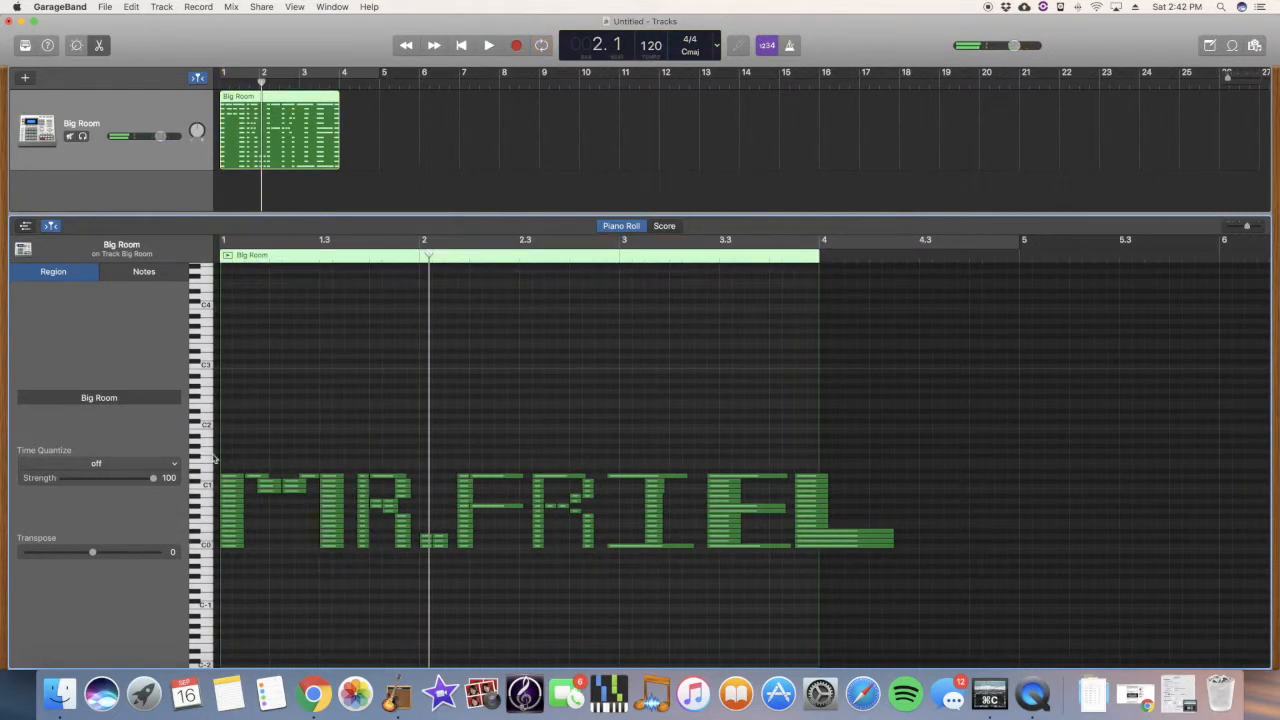
pyautogui.moveTo(230, 457); pyautogui.dragTo(905, 592)
pyautogui.moveTo(240, 487); pyautogui.dragTo(250, 440)
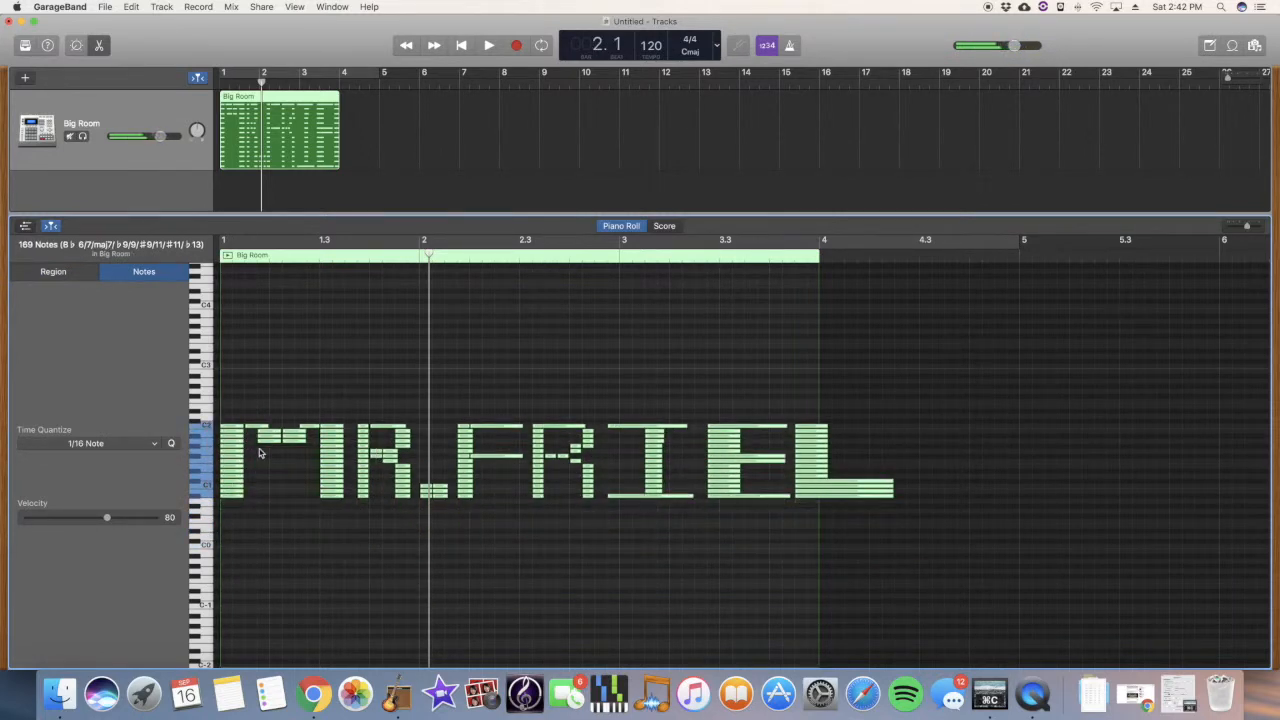
# Step: Loop bars 1-4, raise the selected lettering notes several semitones, then stop and turn off cycle
pyautogui.press('space')
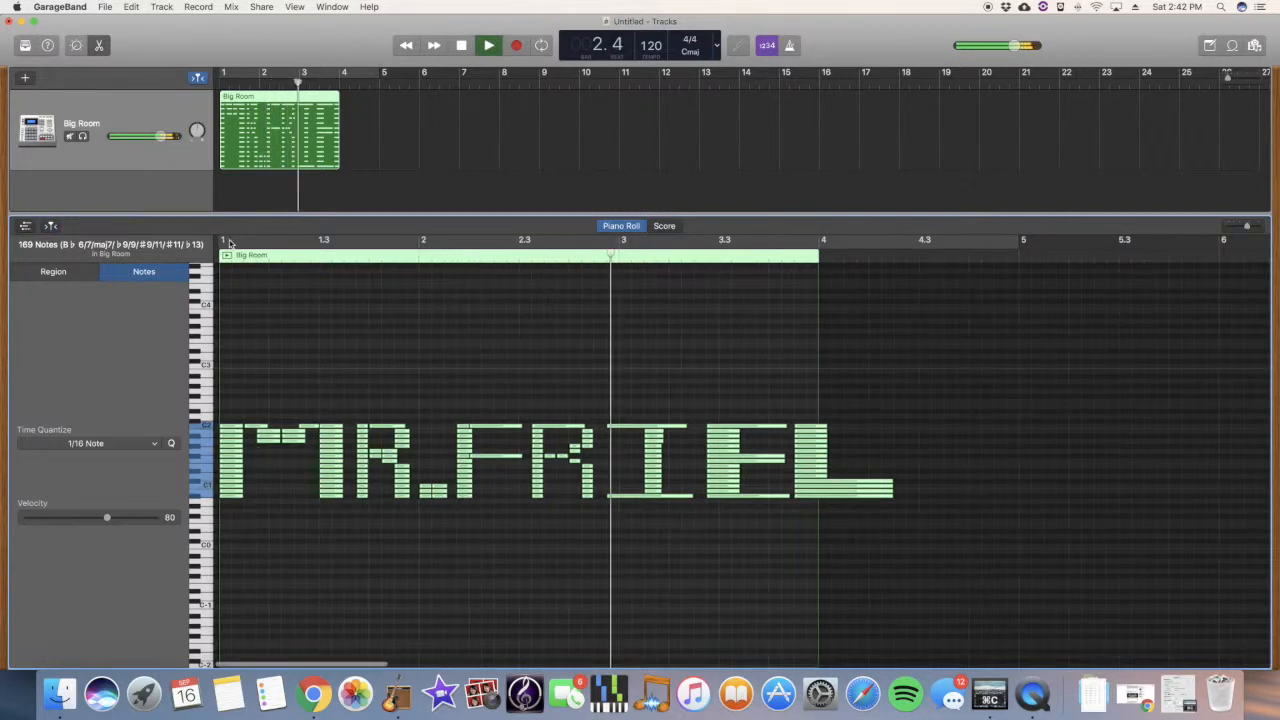
pyautogui.click(227, 255)
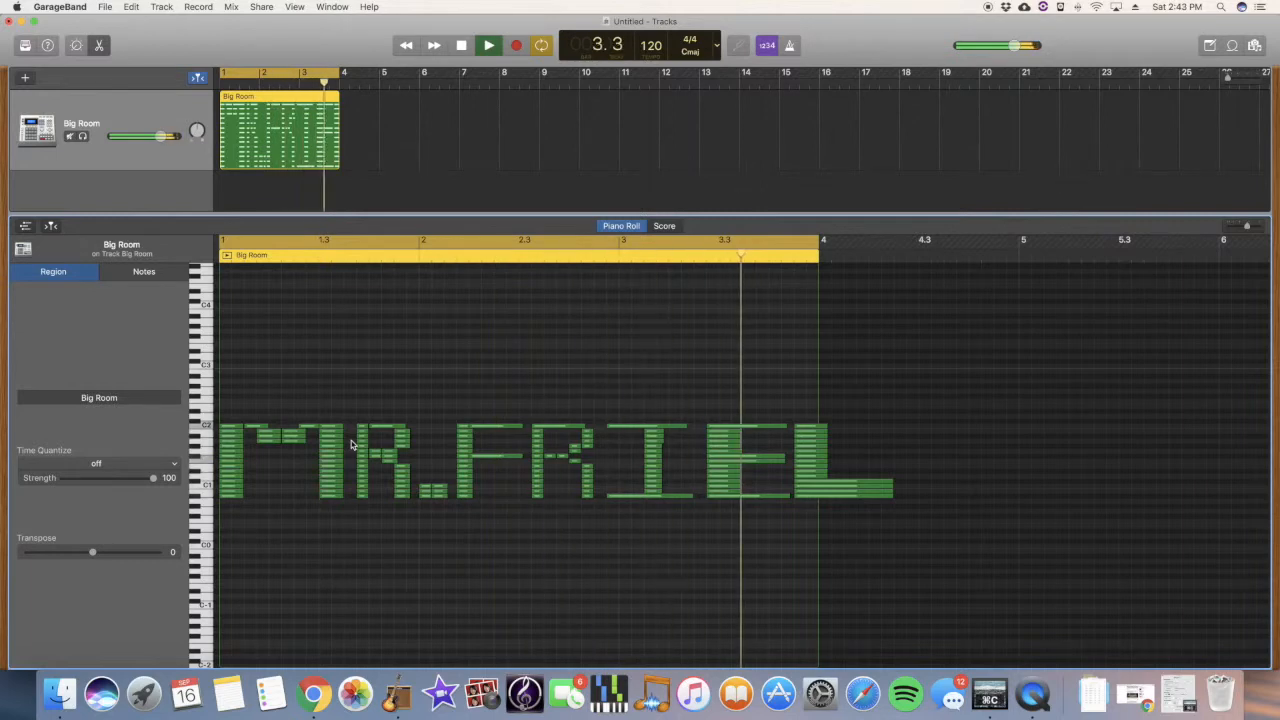
pyautogui.moveTo(234, 397); pyautogui.dragTo(900, 580)
pyautogui.moveTo(218, 438); pyautogui.dragTo(226, 410)
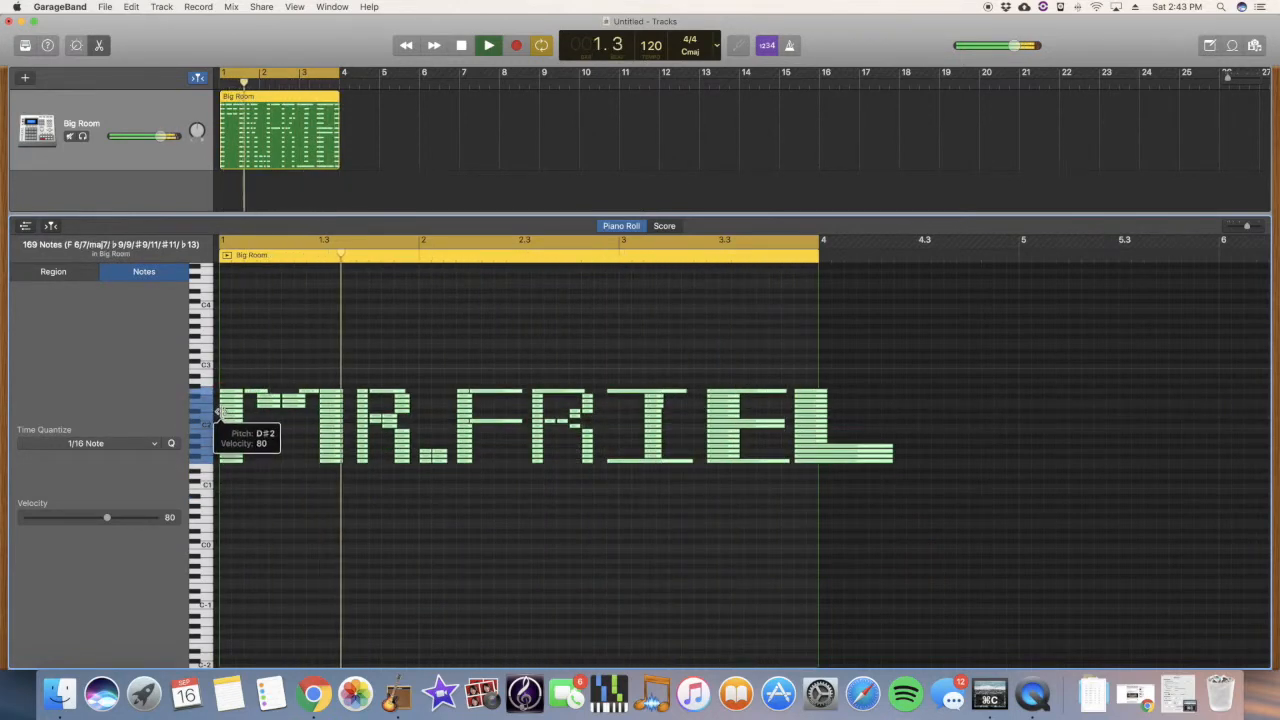
pyautogui.moveTo(240, 404)
pyautogui.mouseDown()
pyautogui.moveTo(242, 382)
pyautogui.moveTo(229, 386)
pyautogui.mouseUp()
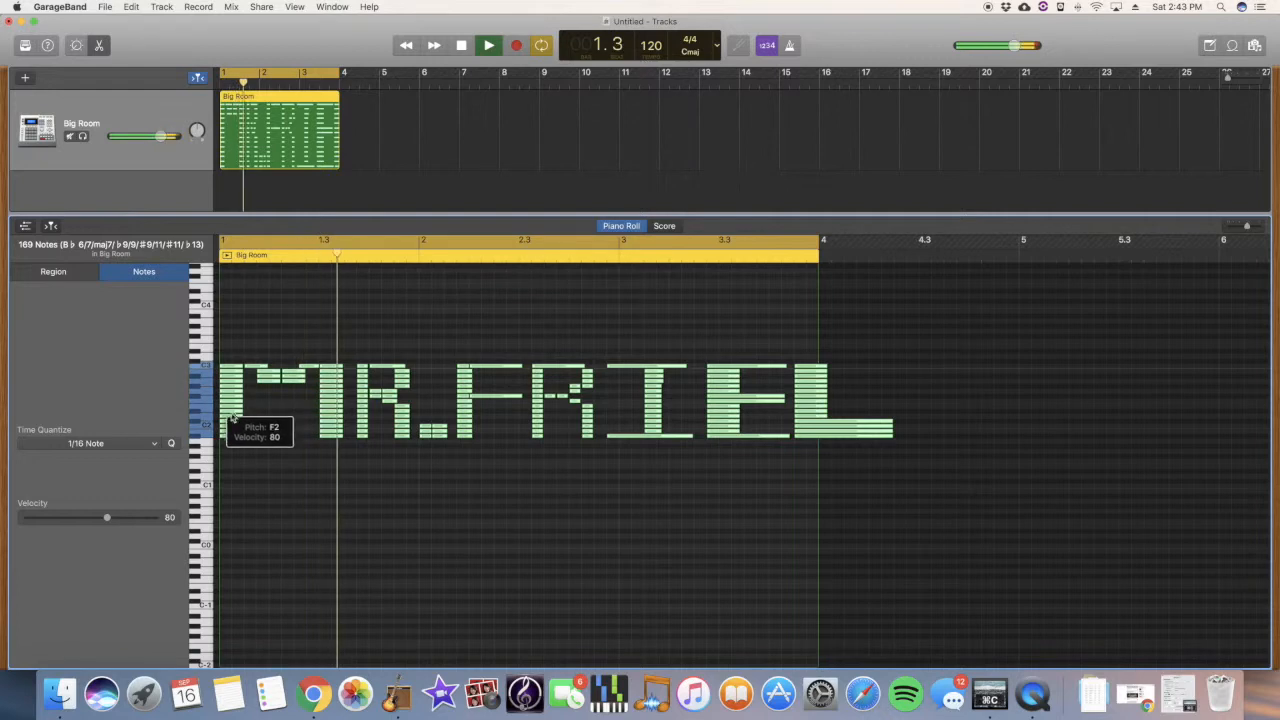
pyautogui.press('space')
pyautogui.press('c')
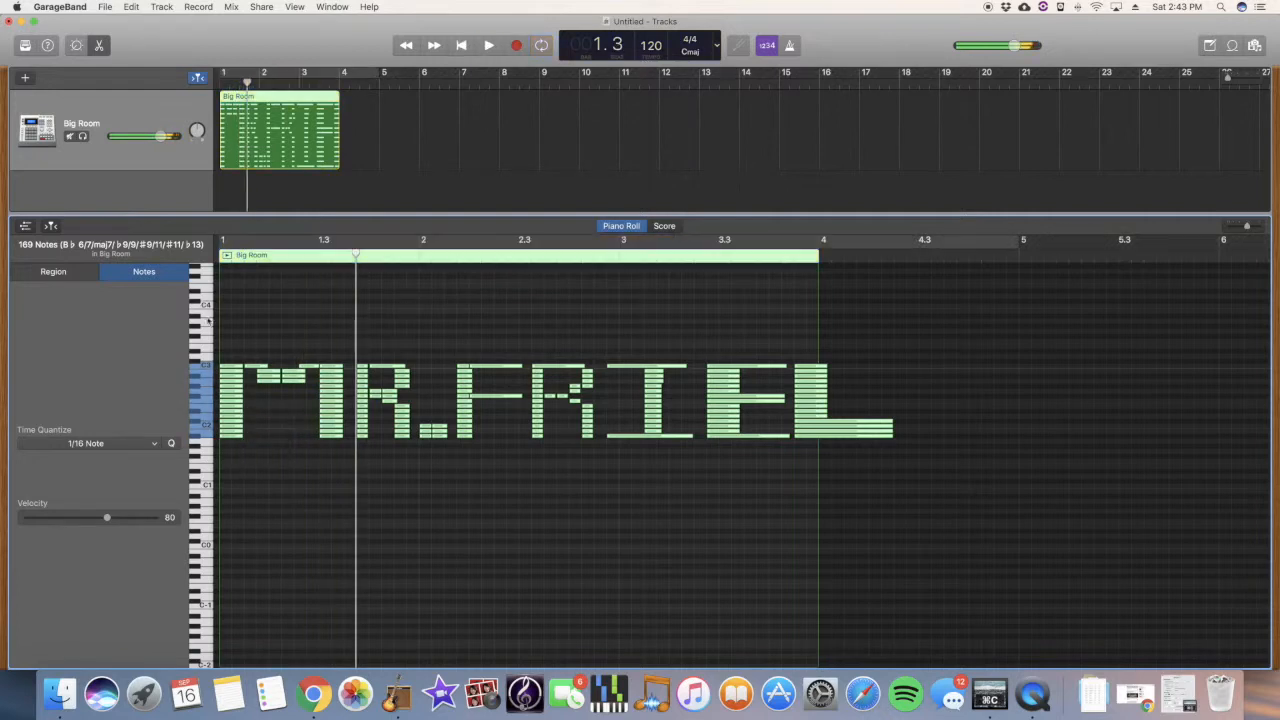
# Step: Load the Orchestral Harp sound from the Library and play the notes
pyautogui.click(25, 46)
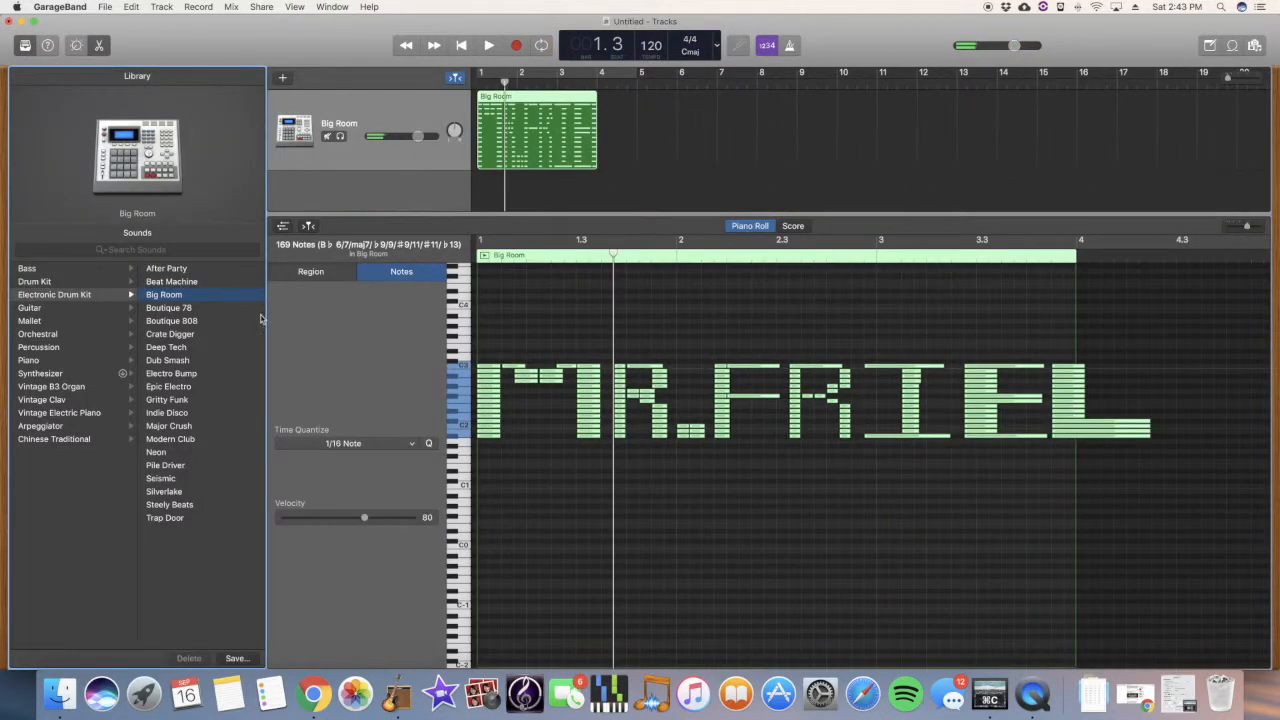
pyautogui.click(40, 333)
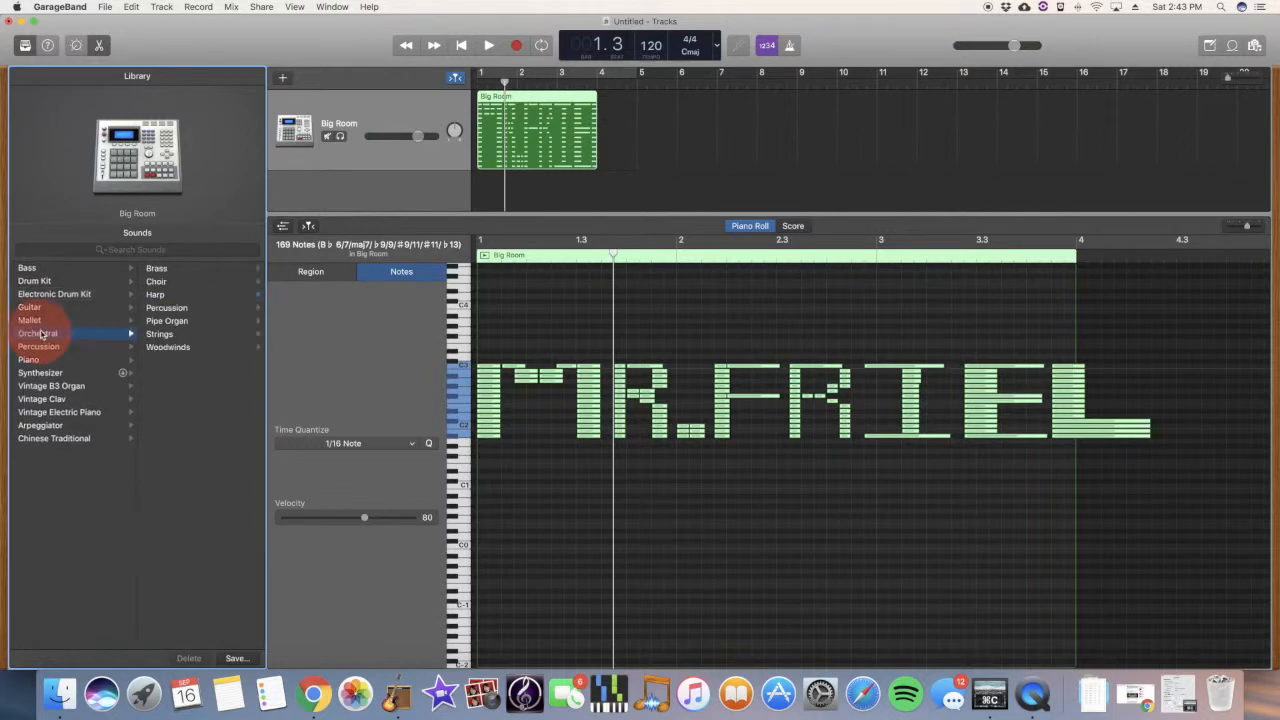
pyautogui.click(175, 297)
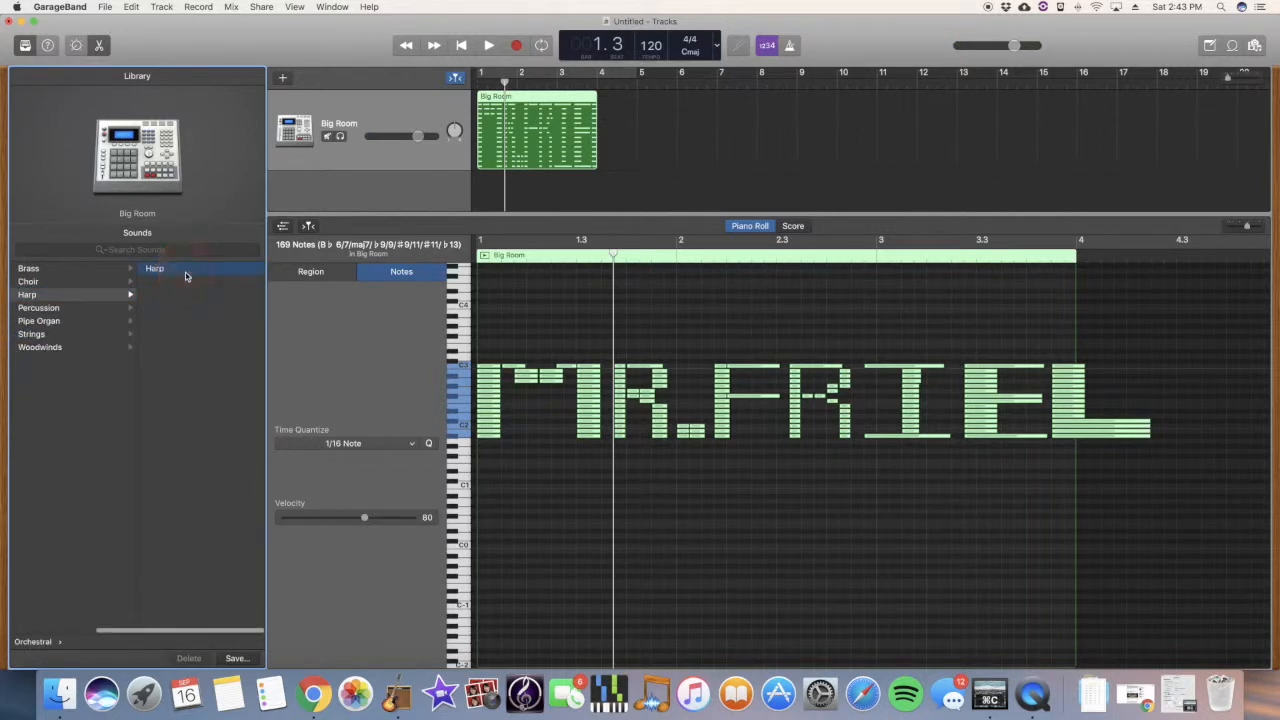
pyautogui.click(488, 45)
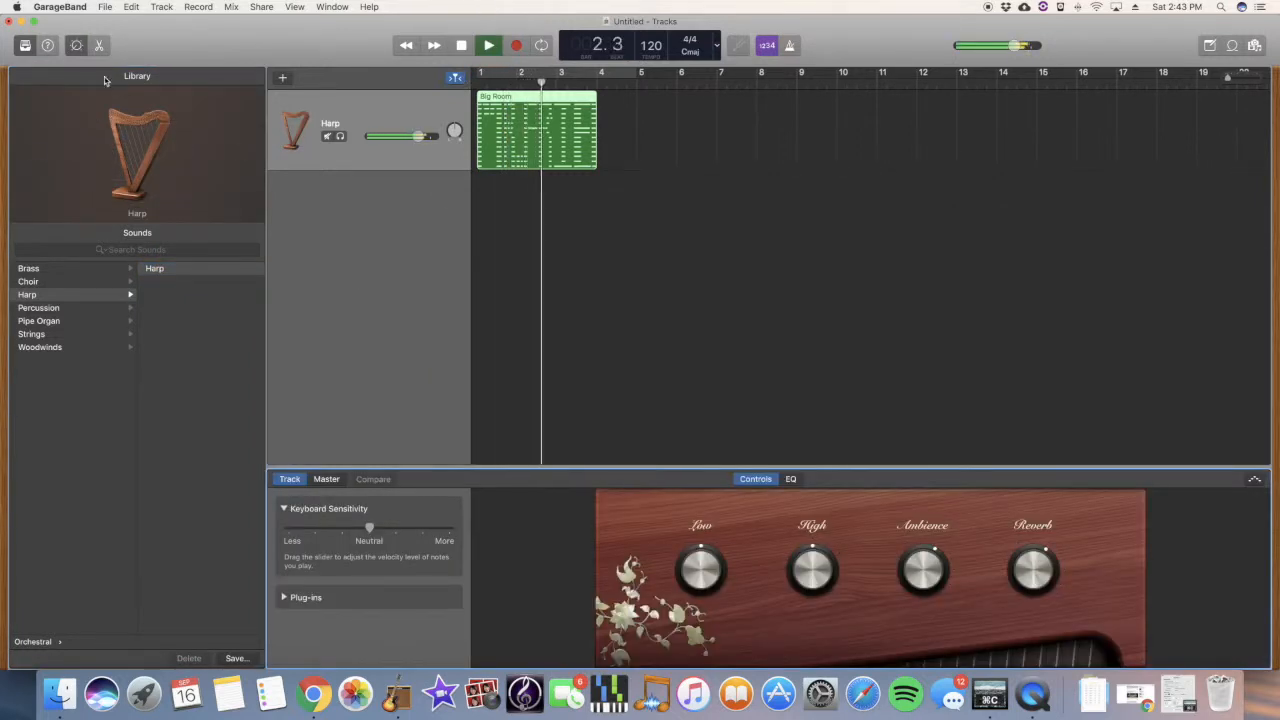
# Step: Switch to the Chamber Choir sound and replay the notes from the start
pyautogui.click(60, 281)
pyautogui.click(172, 270)
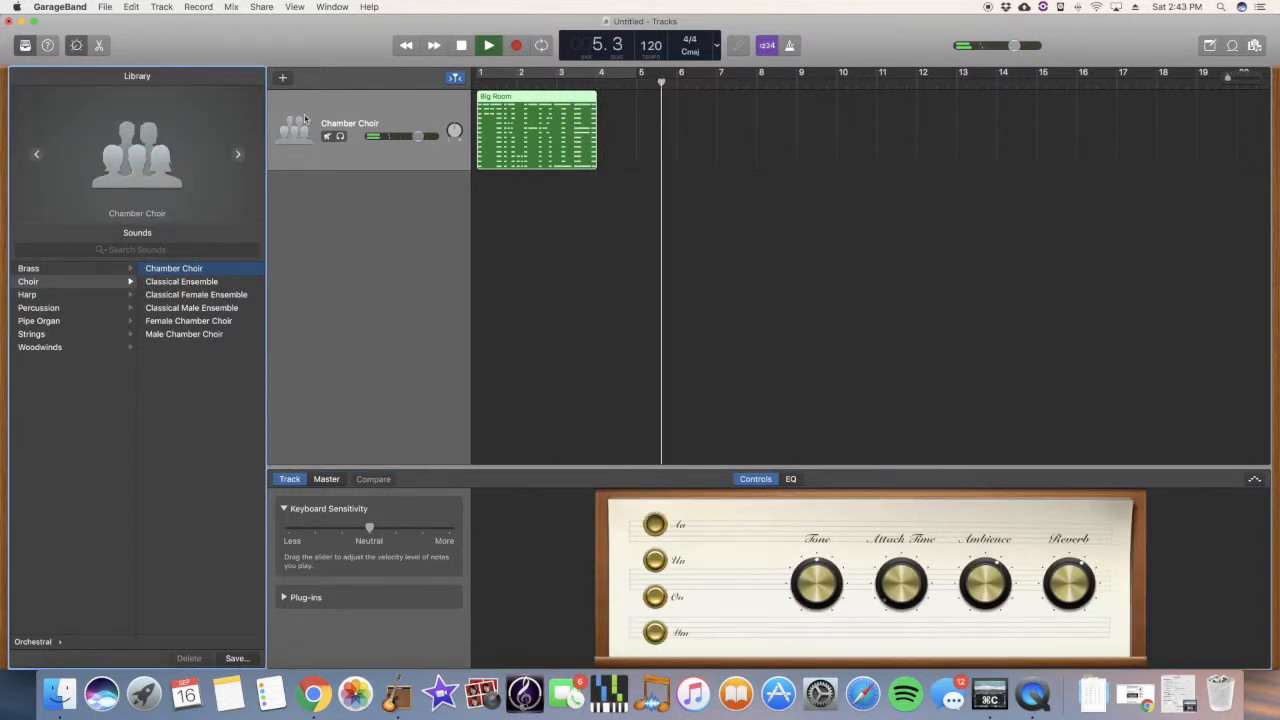
pyautogui.click(459, 46)
pyautogui.click(459, 46)
pyautogui.click(486, 46)
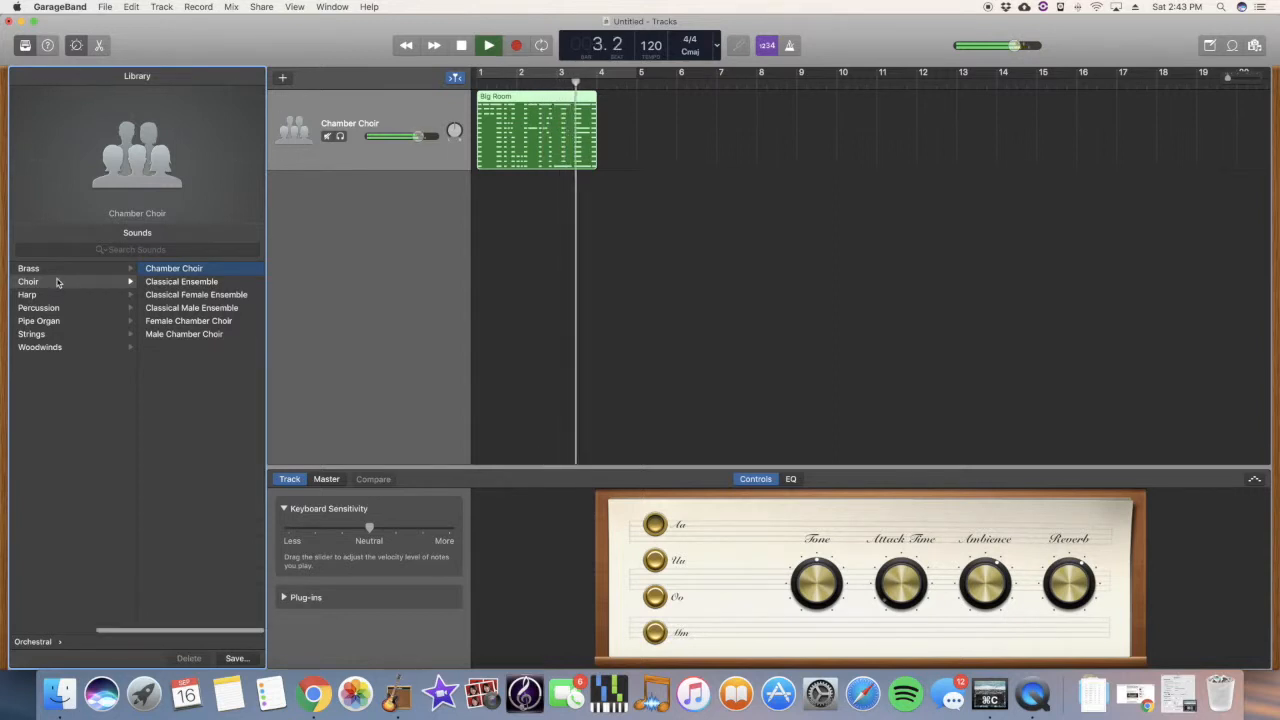
pyautogui.press('space')
# Step: Return to the top categories and browse Piano > Vintage Clav sounds
pyautogui.click(33, 642)
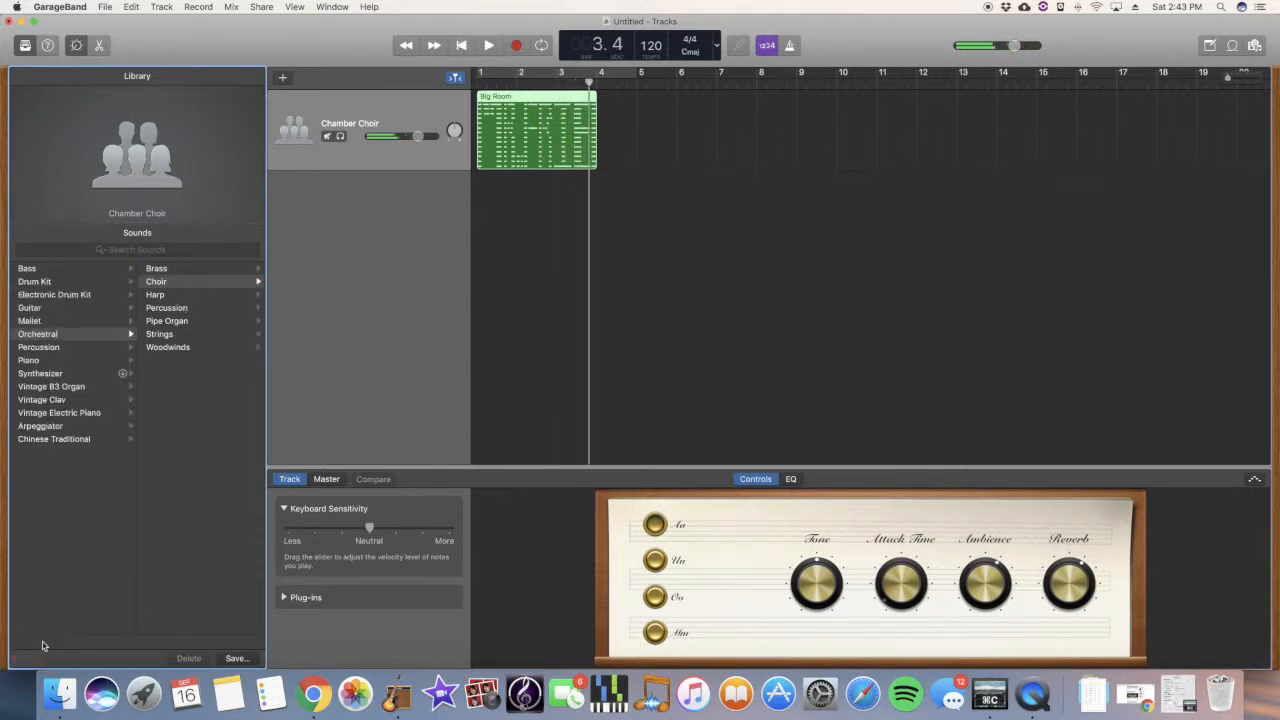
pyautogui.click(30, 360)
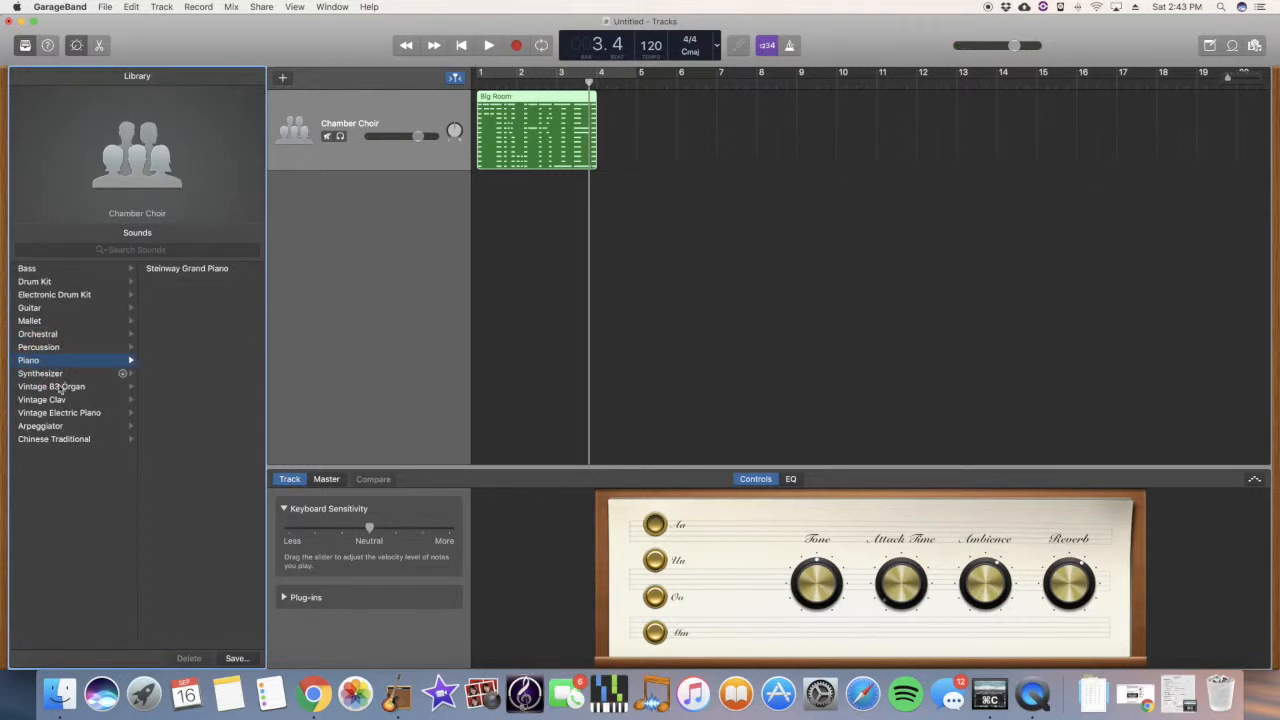
pyautogui.click(45, 399)
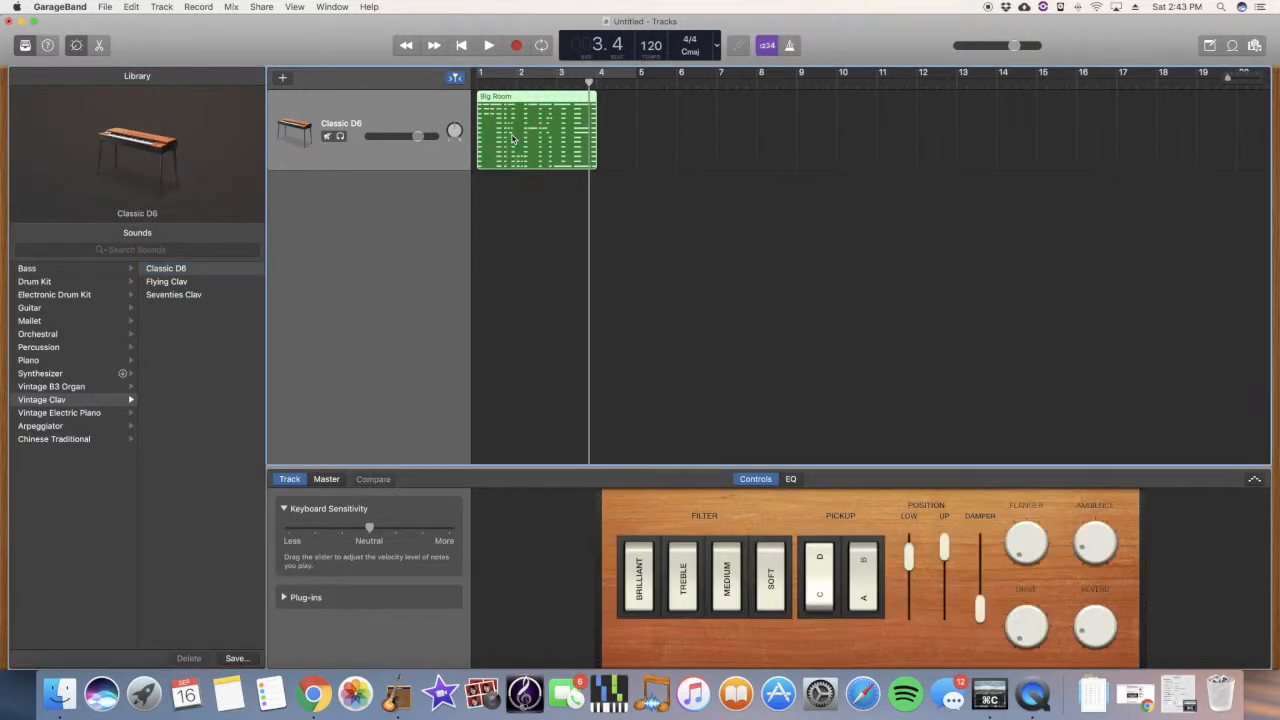
# Step: Open the Big Room region in the piano roll and loop-play its MR.FRIEL notes on Classic D6
pyautogui.doubleClick(513, 97)
pyautogui.click(491, 257)
pyautogui.press('c')
pyautogui.press('space')
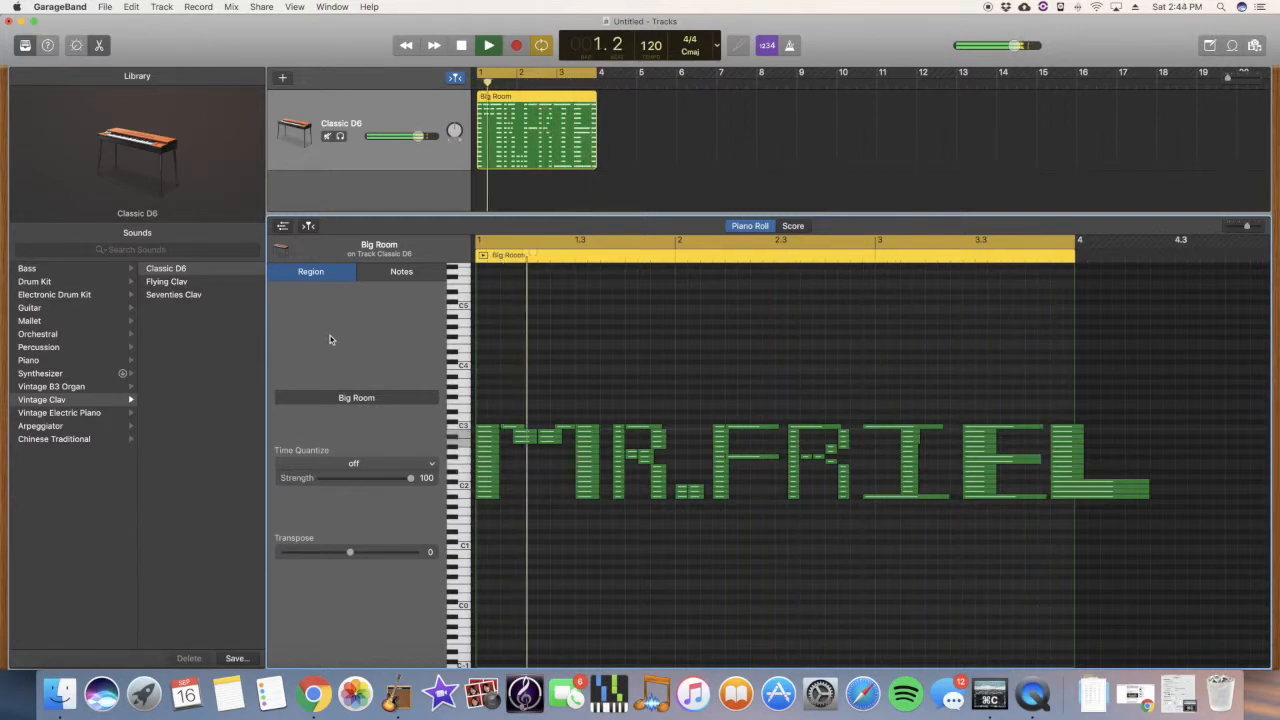
# Step: Stop playback, turn looping off, and switch between the Notes and Region settings
pyautogui.press('space')
pyautogui.press('c')
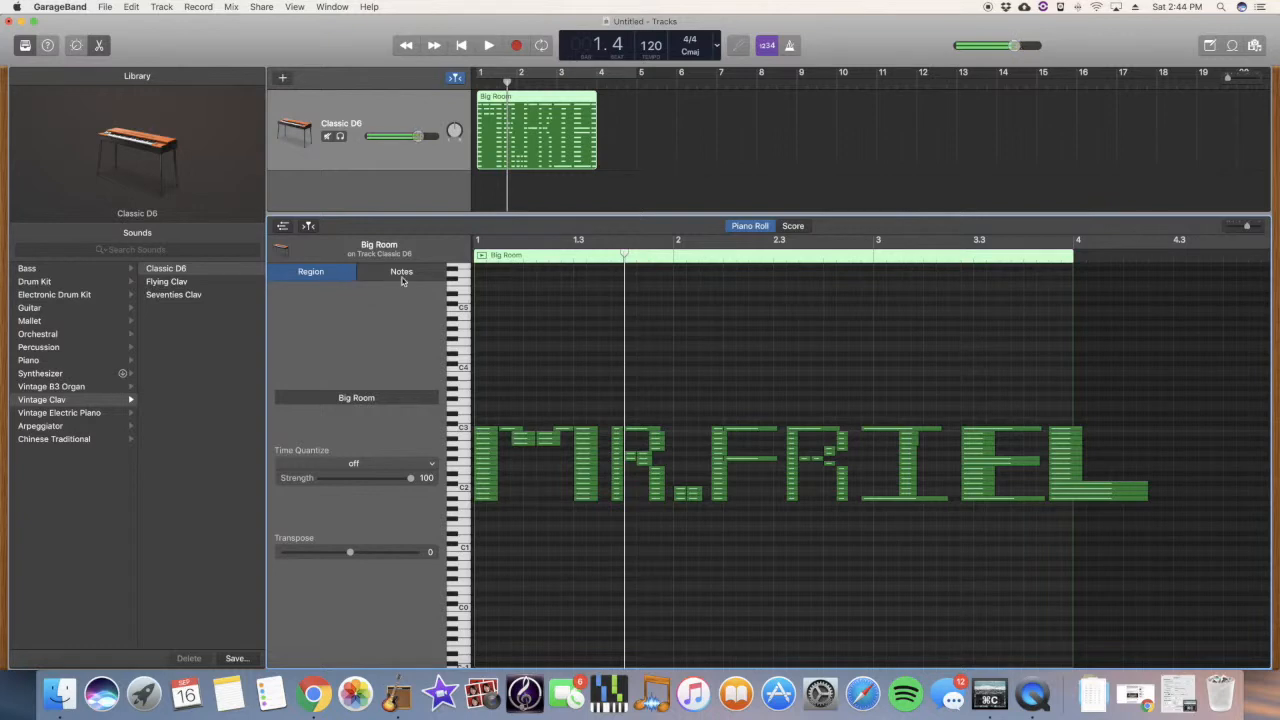
pyautogui.click(401, 273)
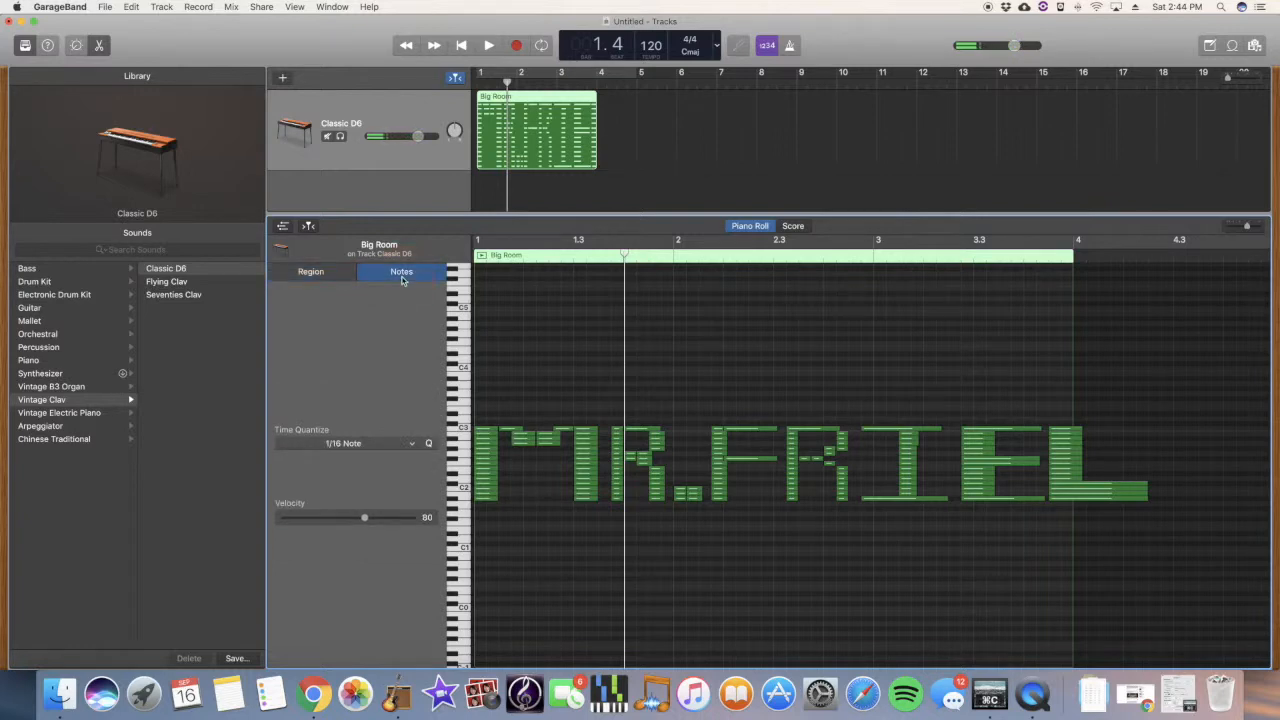
pyautogui.click(311, 272)
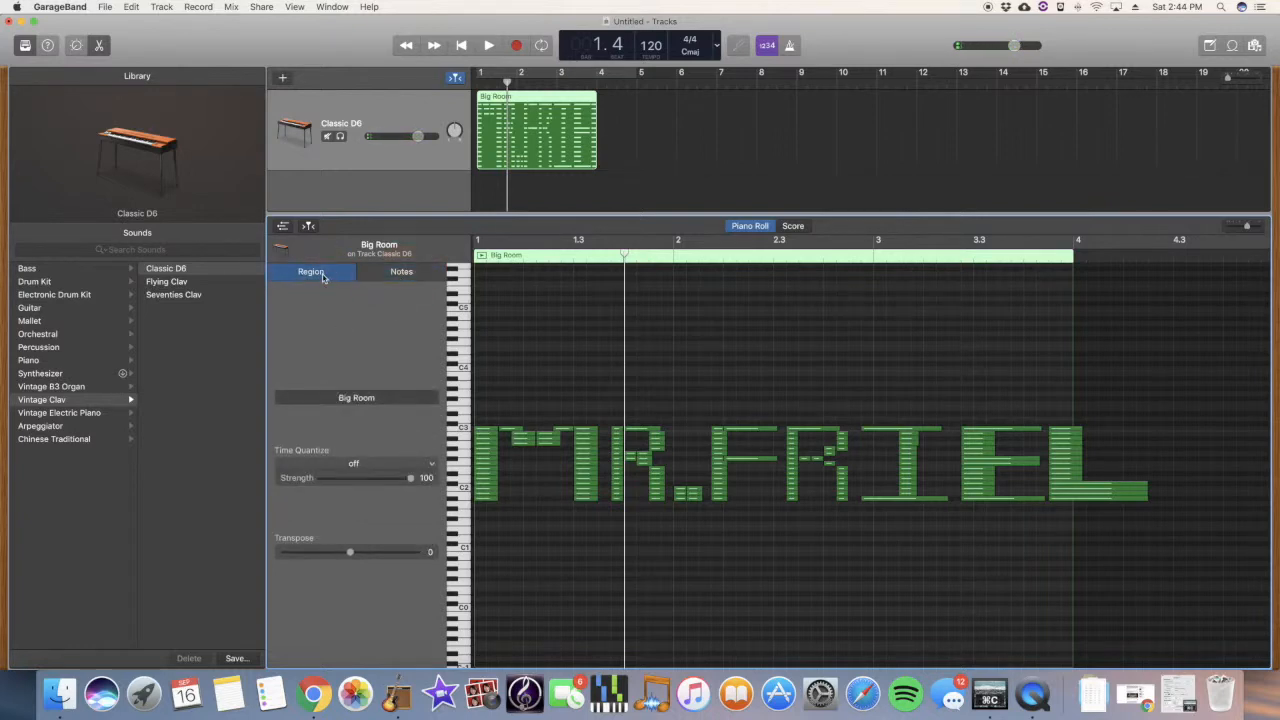
pyautogui.click(283, 228)
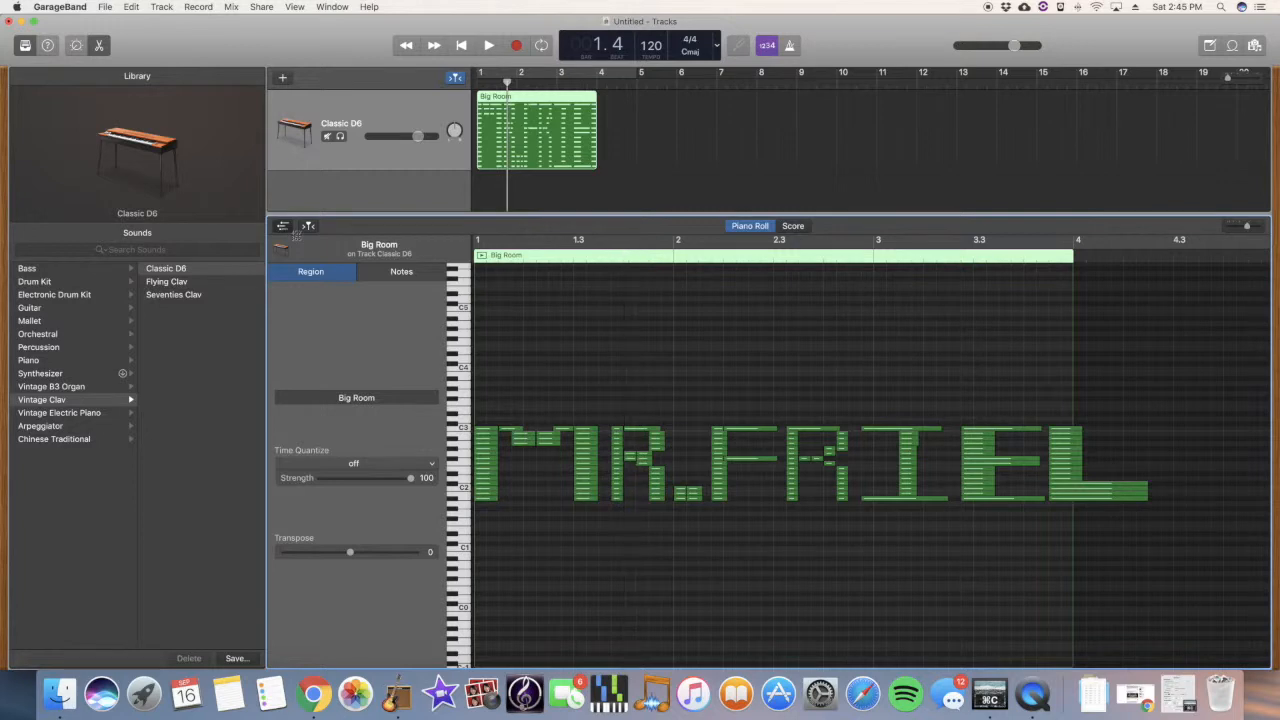
pyautogui.press('super+shift+4')
pyautogui.moveTo(204, 52); pyautogui.dragTo(1174, 575)
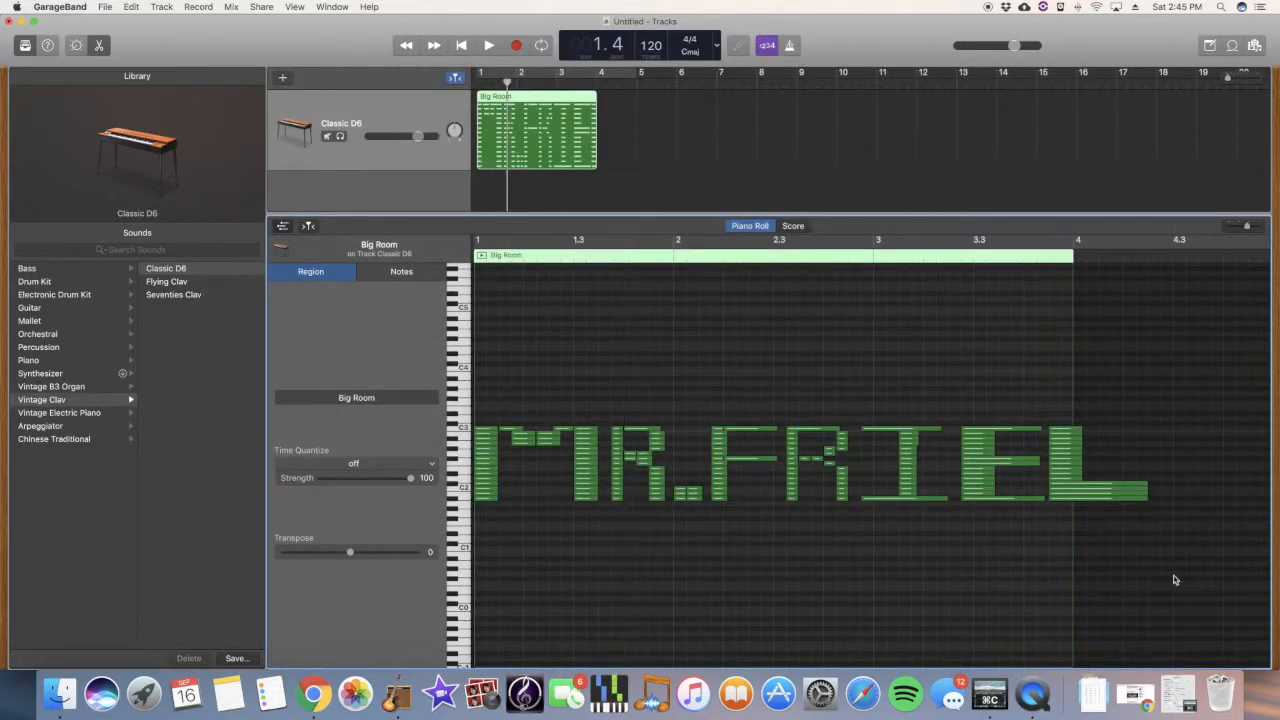